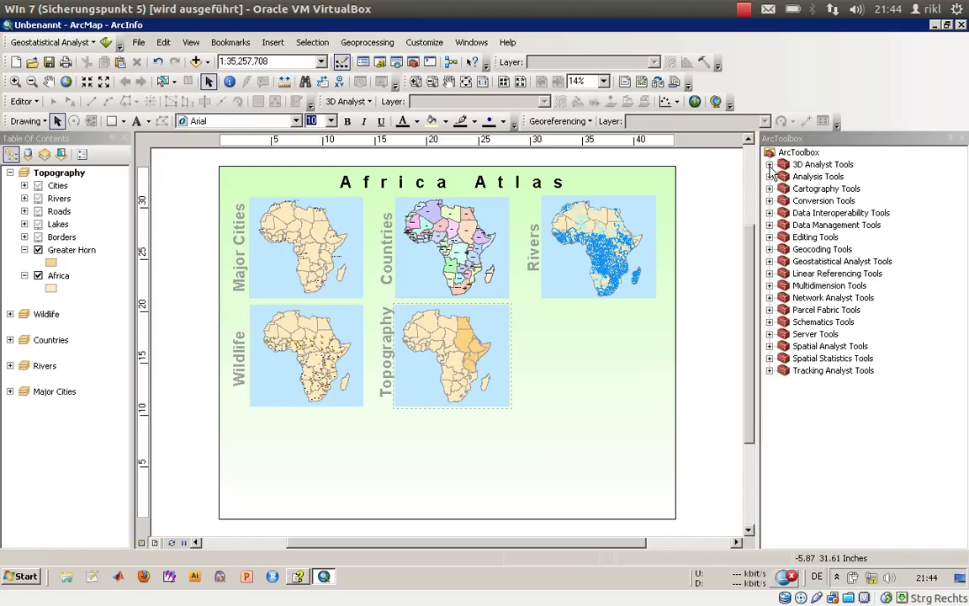
# Add the afhornshd and afhorndem rasters from the Chapter05 Data folder to the Topography data frame
pyautogui.click(61, 175)
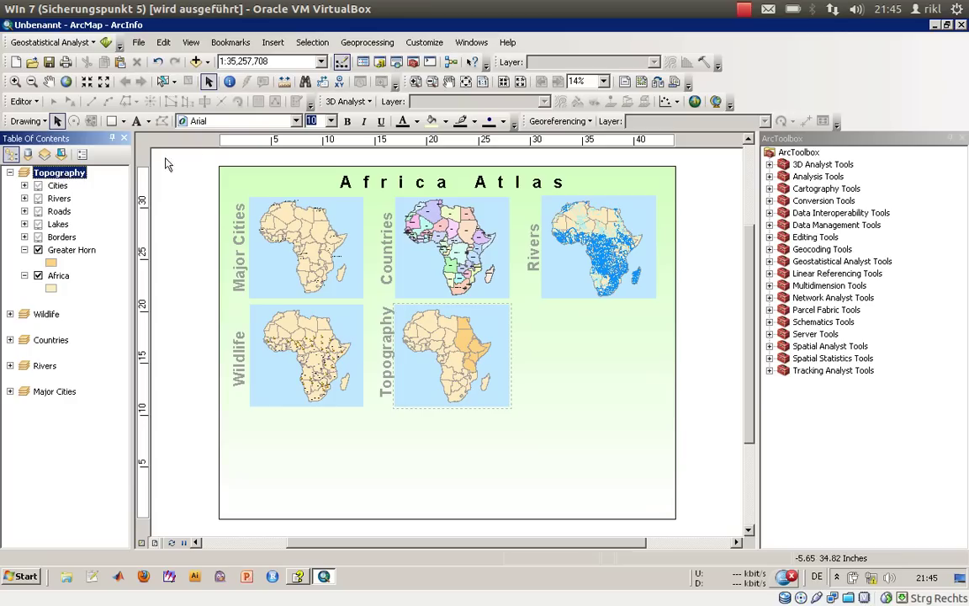
pyautogui.click(197, 62)
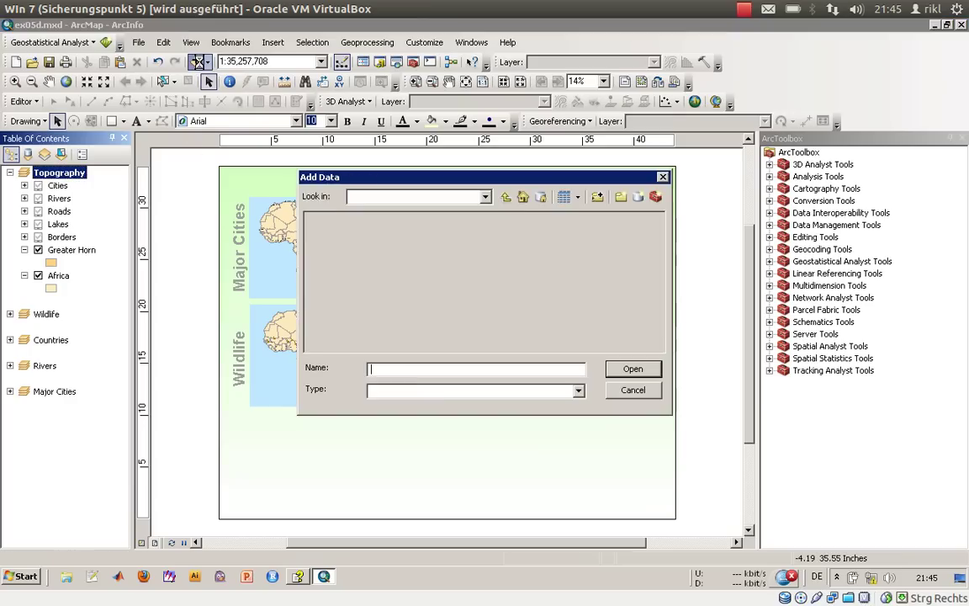
pyautogui.click(505, 197)
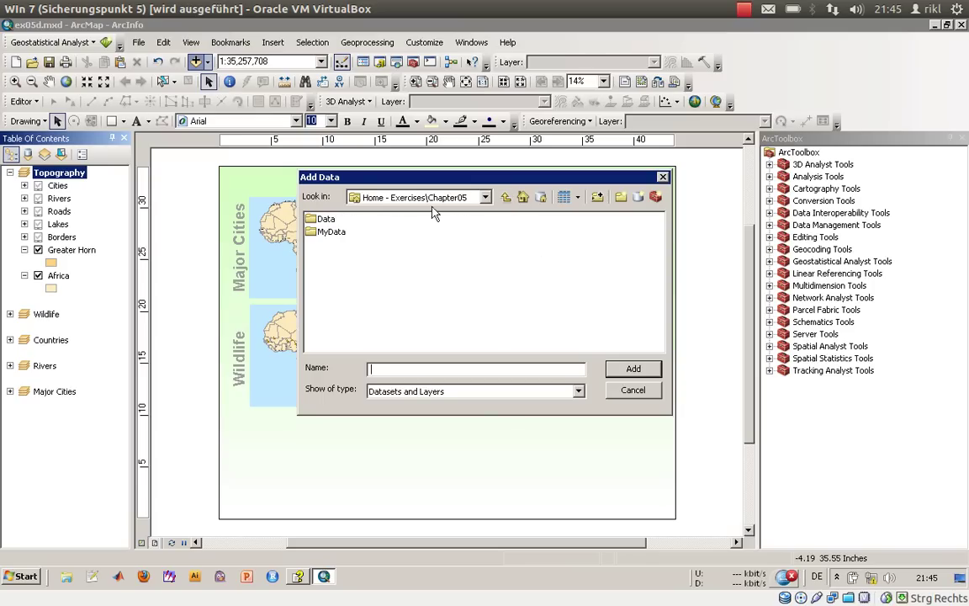
pyautogui.click(327, 220)
pyautogui.doubleClick(326, 221)
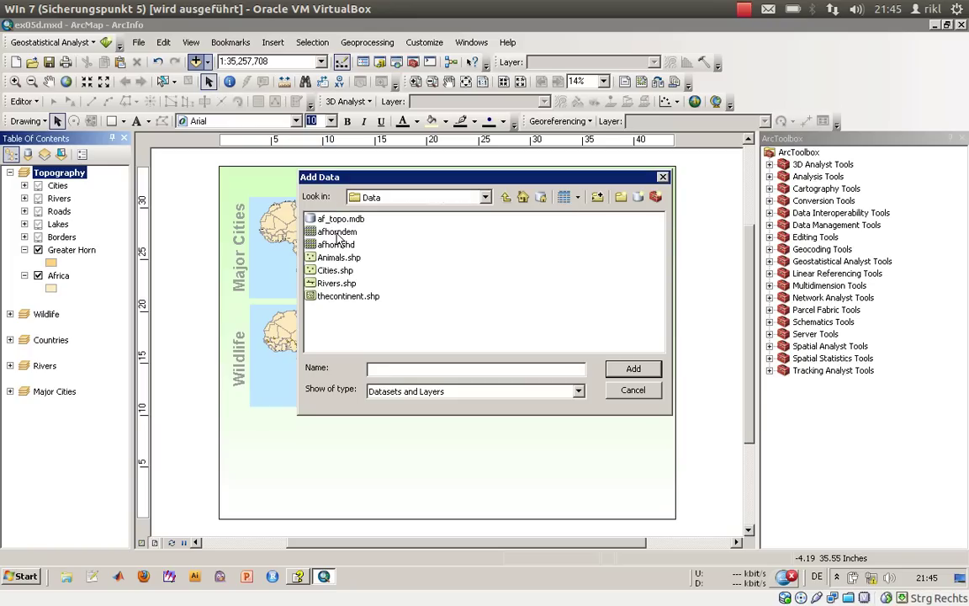
pyautogui.click(335, 244)
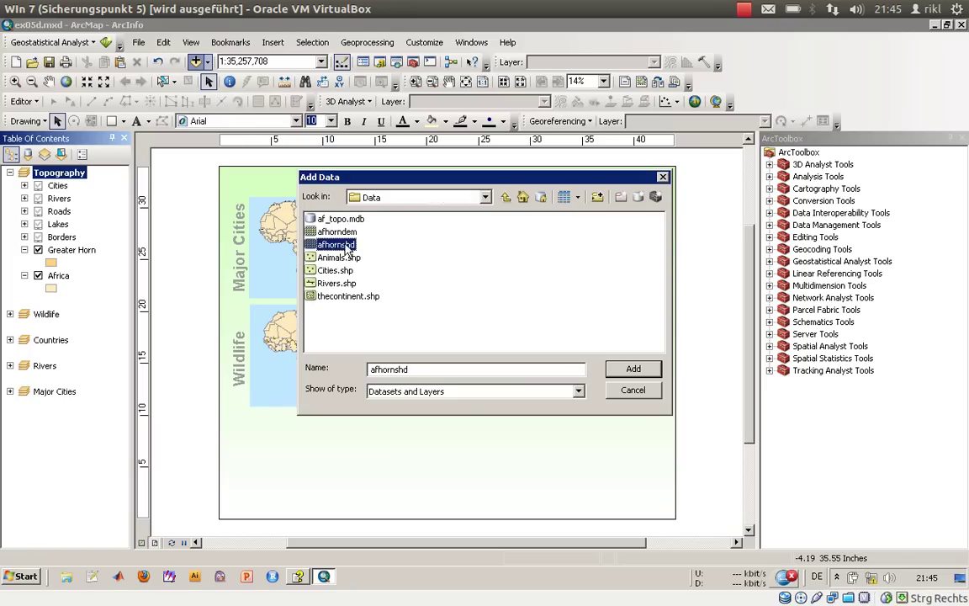
pyautogui.keyDown('ctrl'); pyautogui.click(311, 229); pyautogui.keyUp('ctrl')
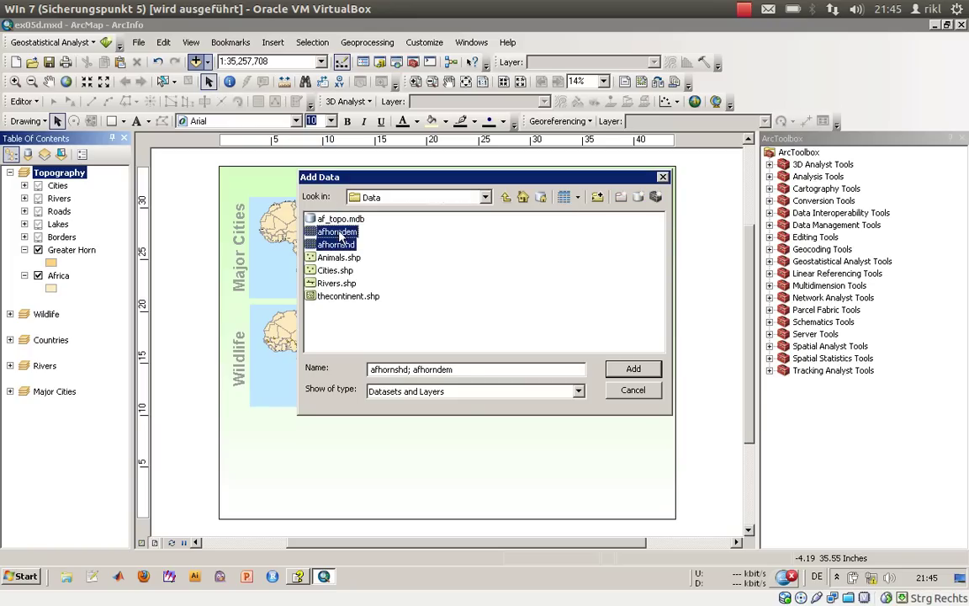
pyautogui.click(629, 372)
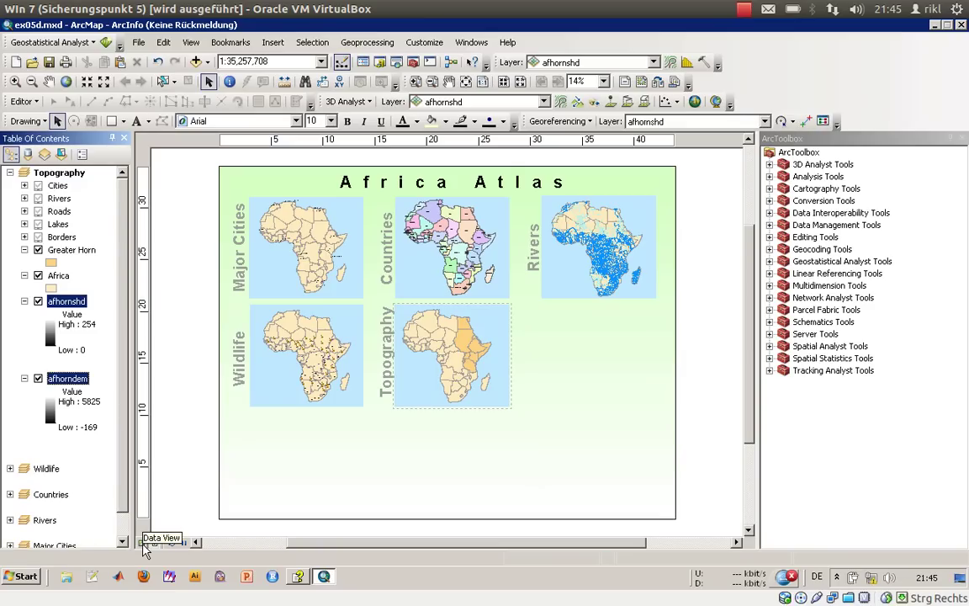
# In data view, move both rasters above the Greater Horn layer and switch off afhornshd
pyautogui.click(143, 543)
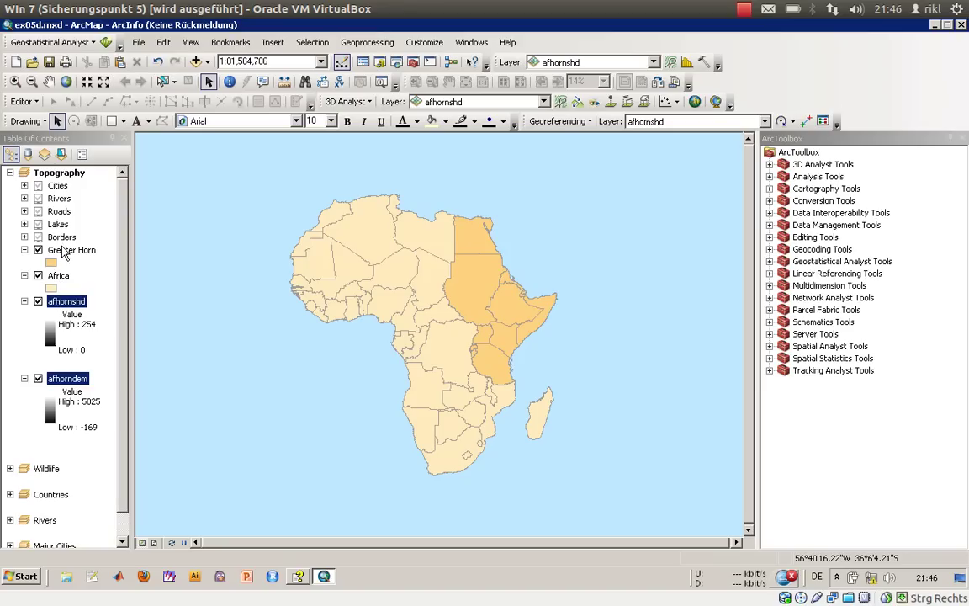
pyautogui.moveTo(64, 288); pyautogui.dragTo(73, 251)
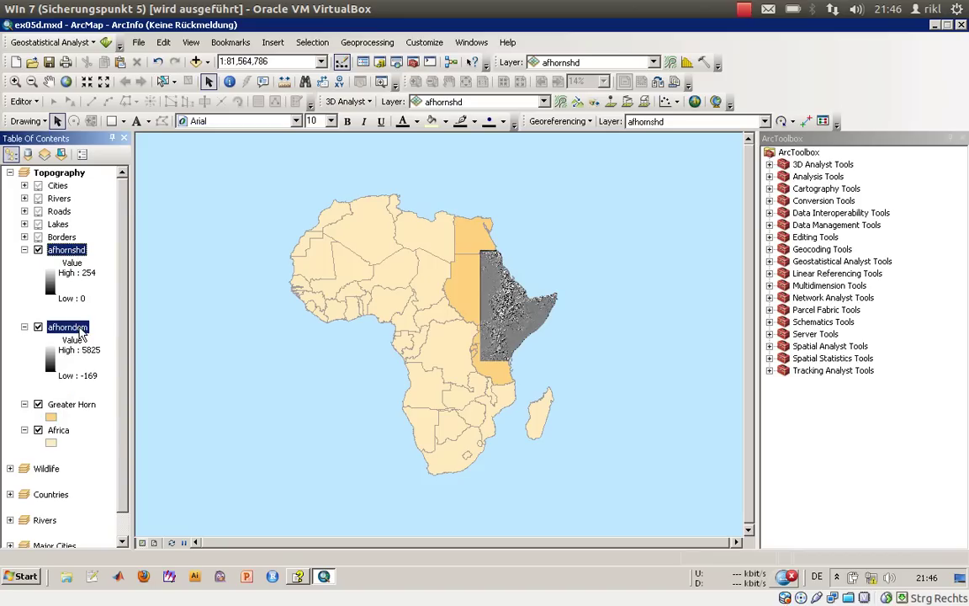
pyautogui.click(71, 269)
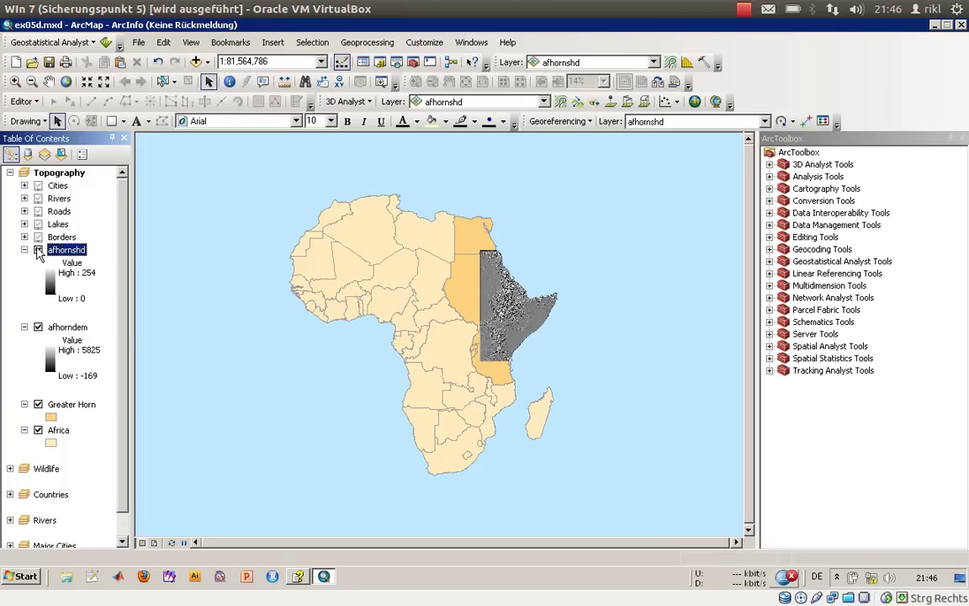
pyautogui.click(38, 250)
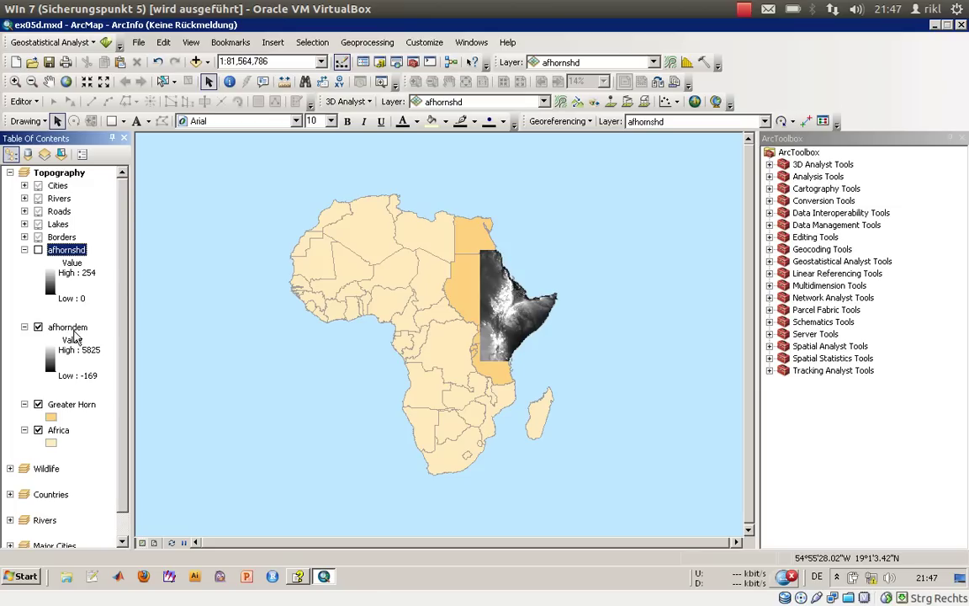
# Expand the legends of the Cities, Rivers and Roads layers to inspect their symbol classes
pyautogui.click(15, 81)
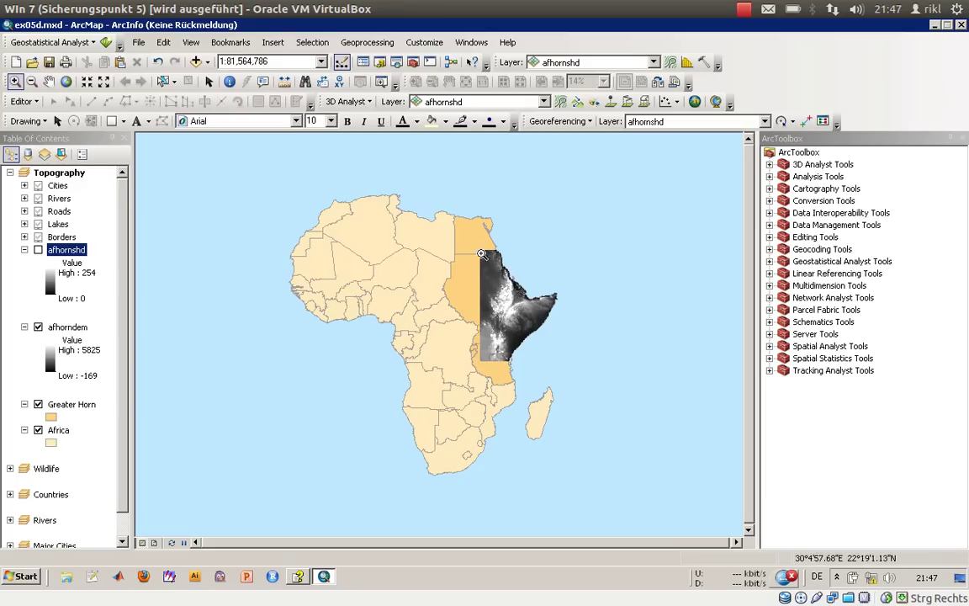
pyautogui.moveTo(467, 252); pyautogui.dragTo(240, 522)
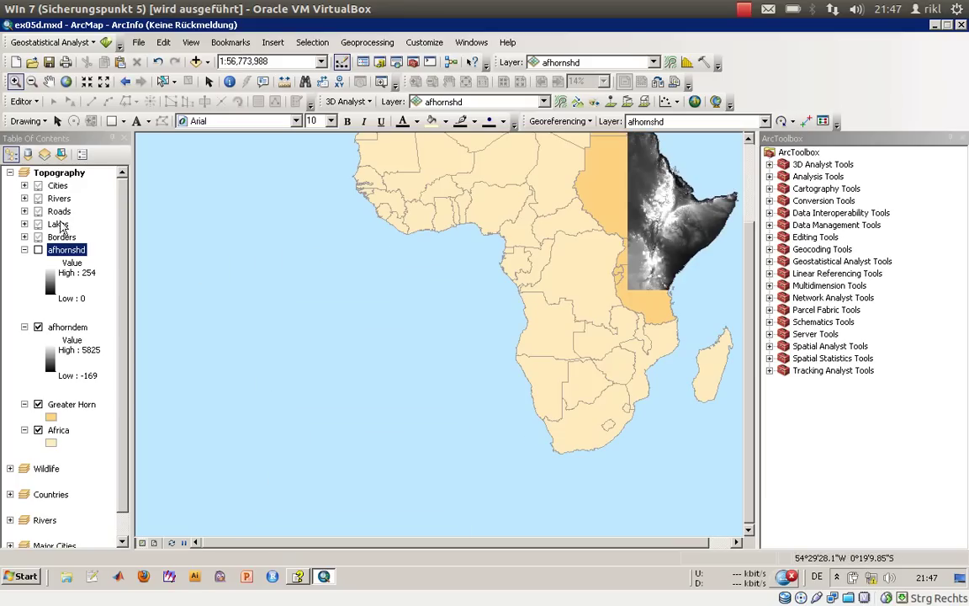
pyautogui.click(24, 186)
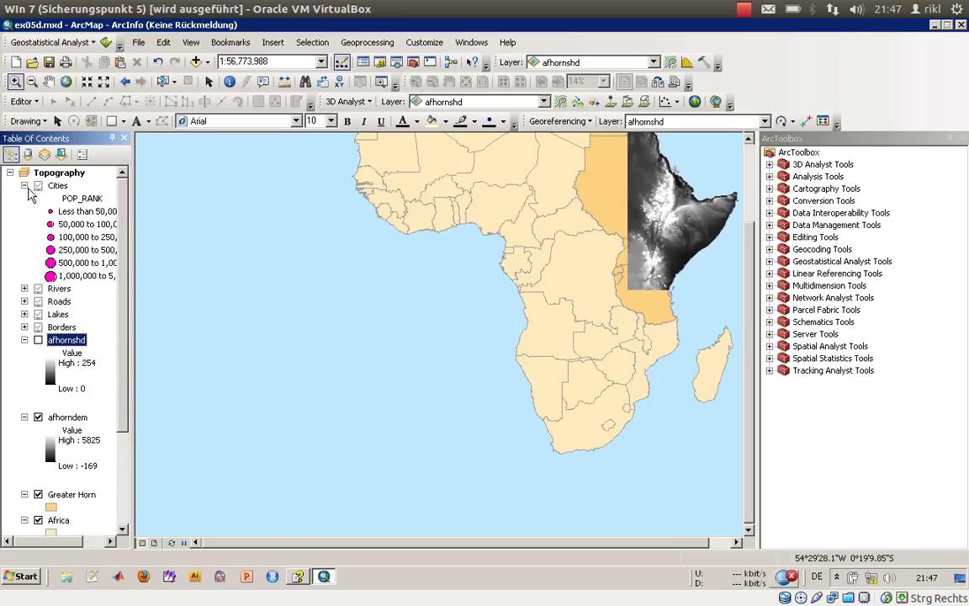
pyautogui.click(25, 288)
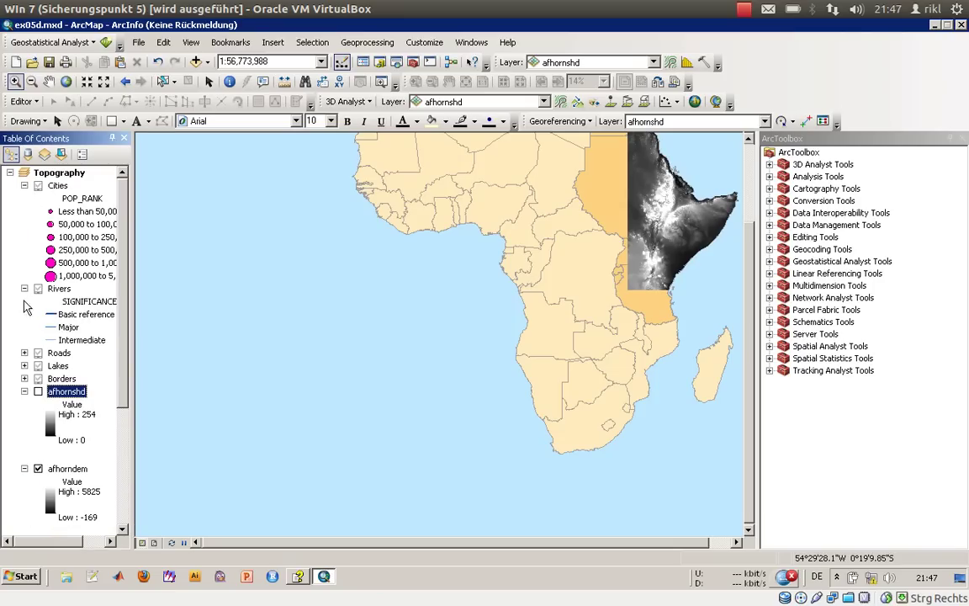
pyautogui.click(25, 352)
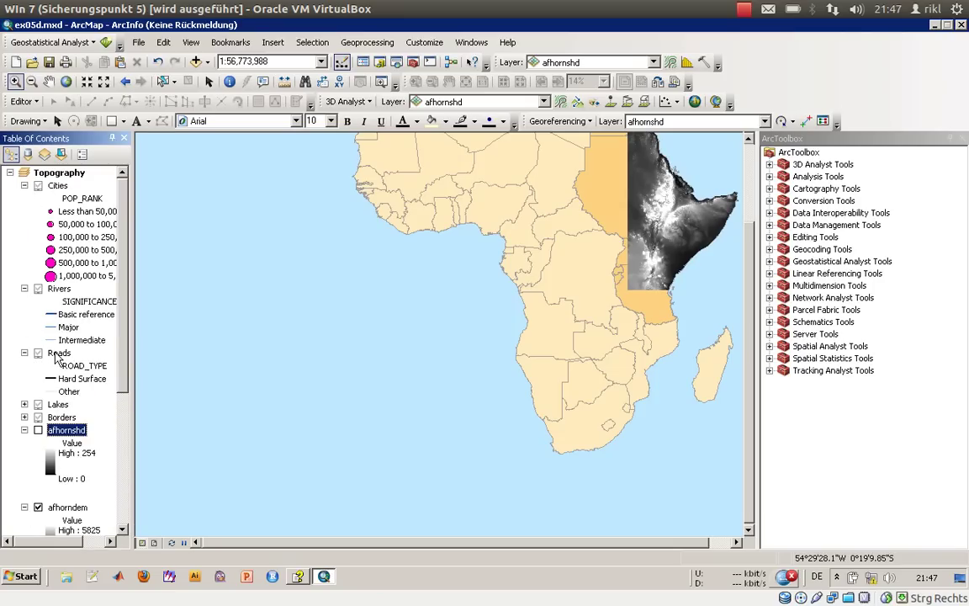
# Examine the visible scale range in the Roads layer's properties and close them without applying changes
pyautogui.doubleClick(60, 353)
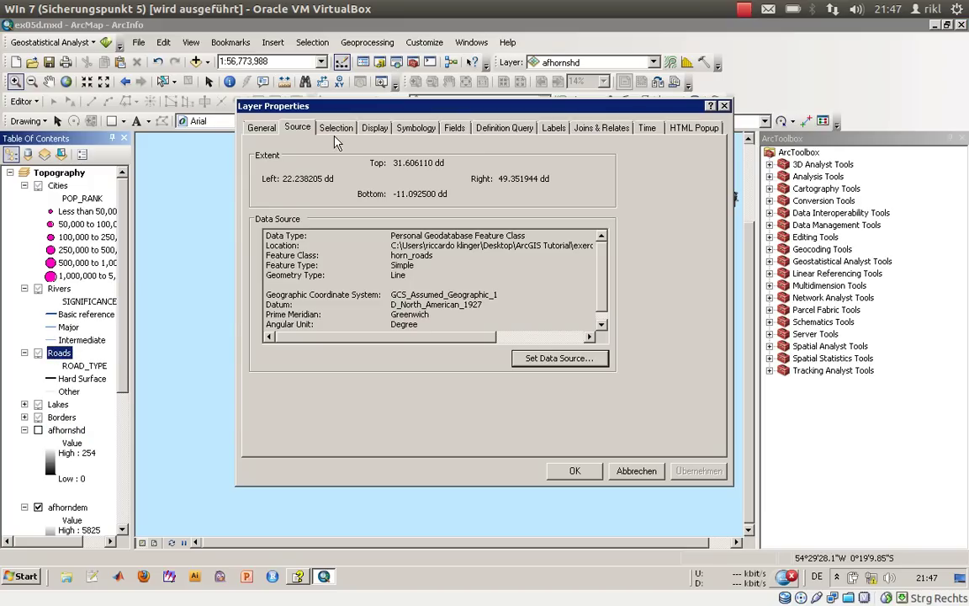
pyautogui.click(375, 127)
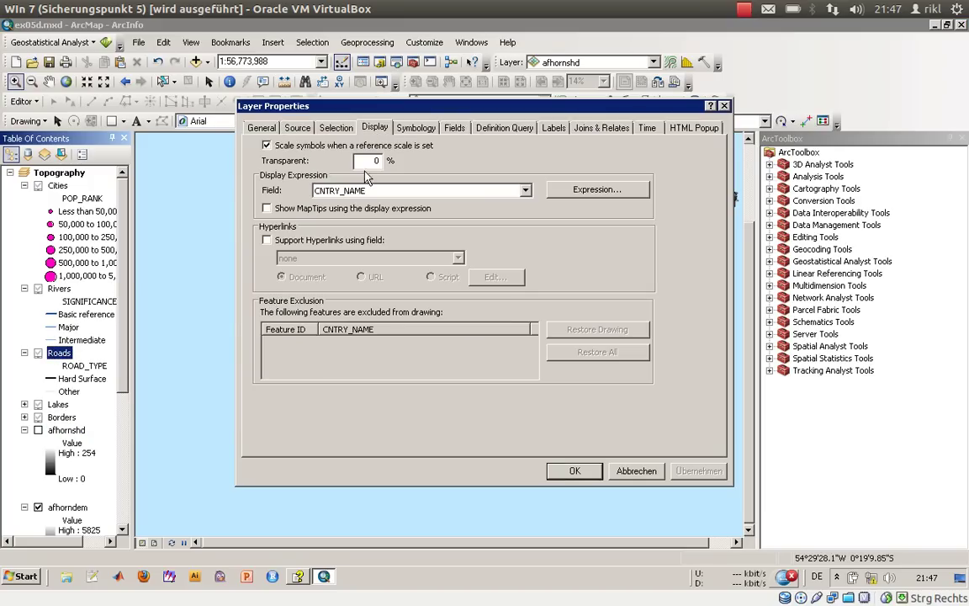
pyautogui.click(336, 128)
pyautogui.click(415, 127)
pyautogui.click(298, 127)
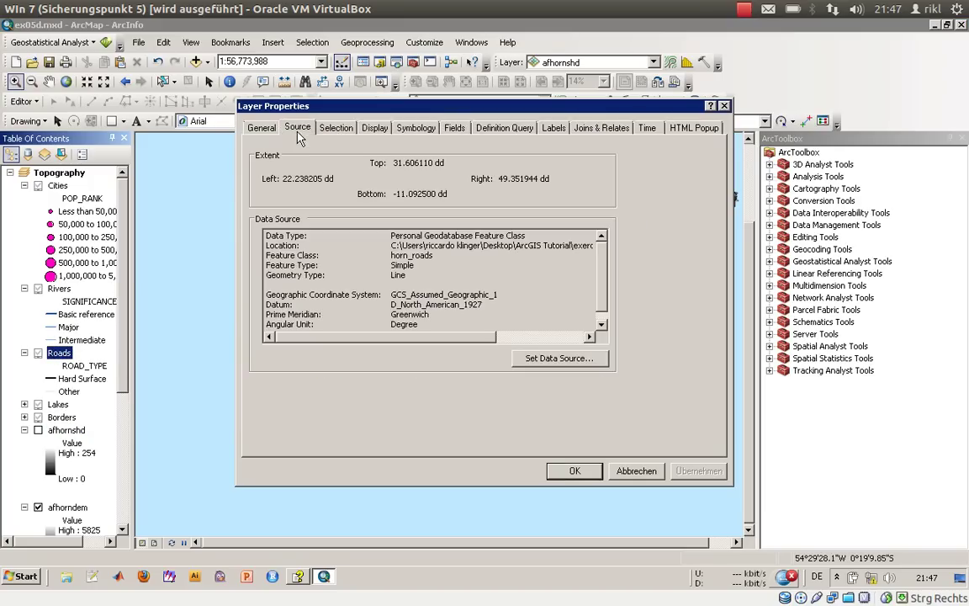
pyautogui.click(261, 129)
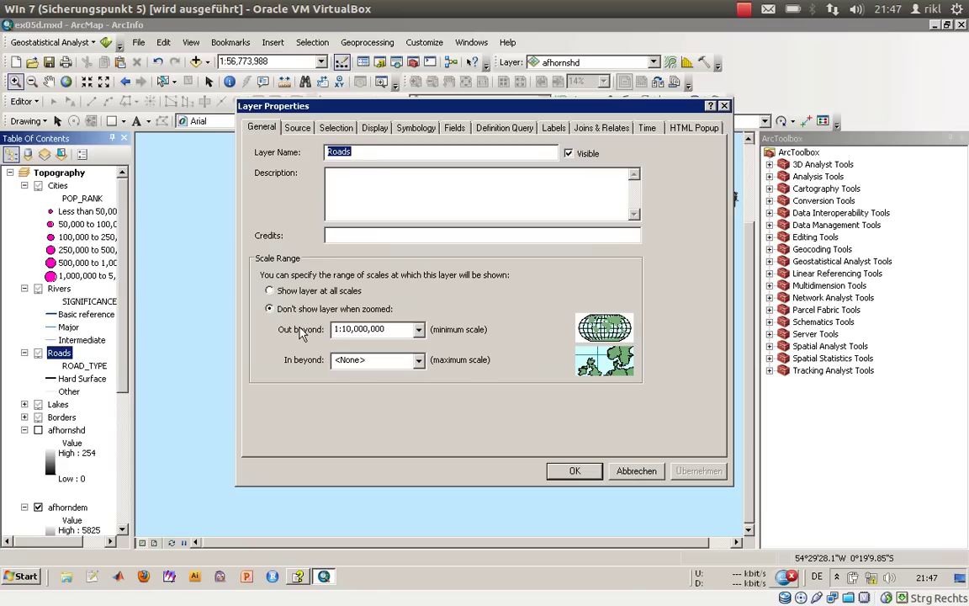
pyautogui.click(271, 309)
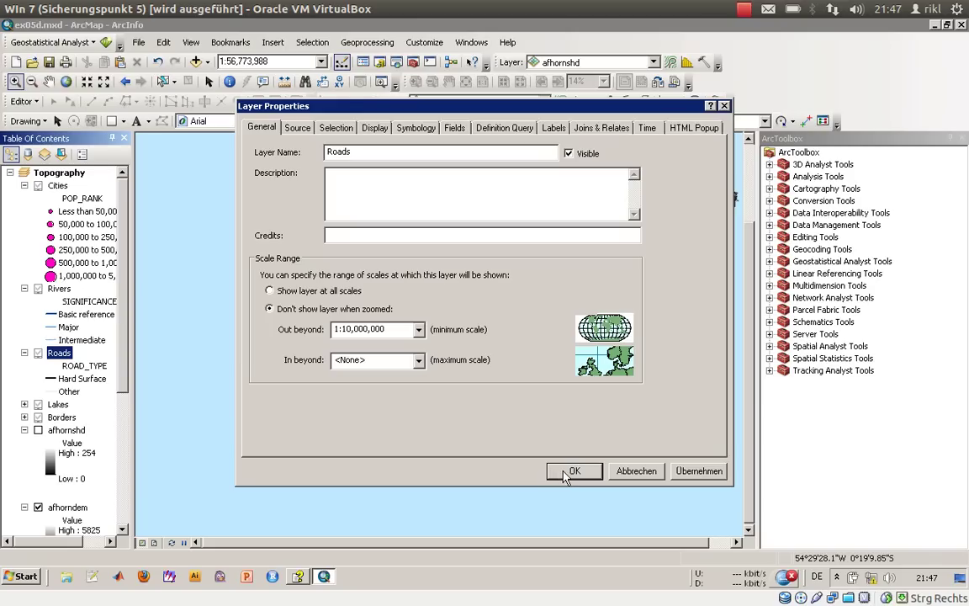
pyautogui.click(635, 471)
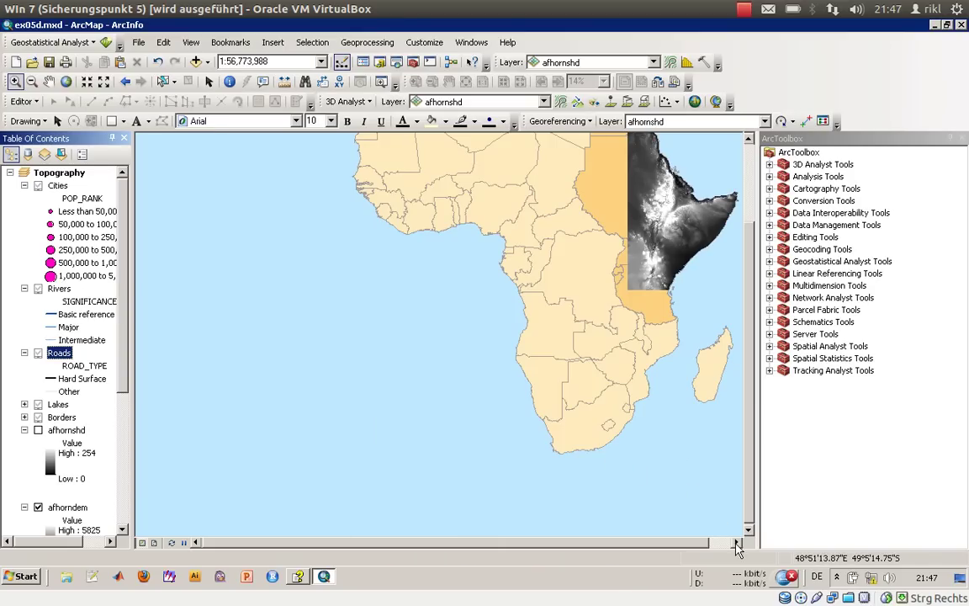
# Bring the whole Horn of Africa raster into view and collapse the Cities, Rivers and Roads legends
pyautogui.moveTo(749, 505); pyautogui.dragTo(752, 420)
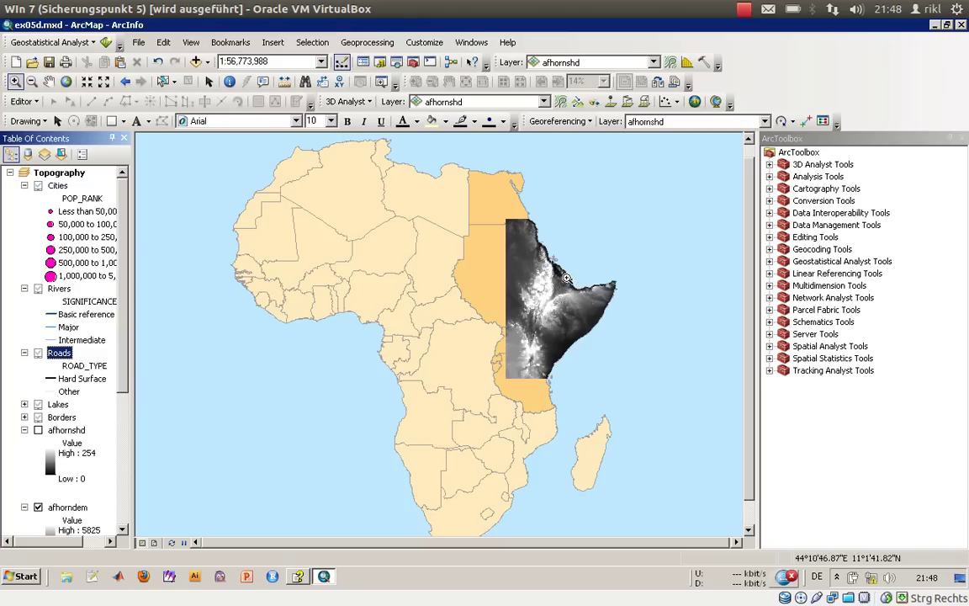
pyautogui.click(25, 185)
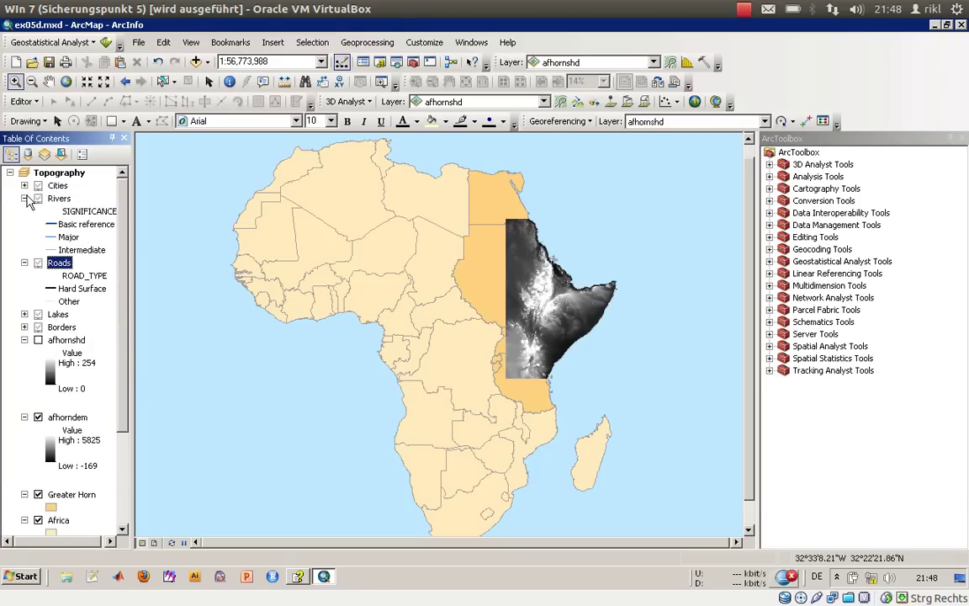
pyautogui.click(24, 198)
pyautogui.click(25, 211)
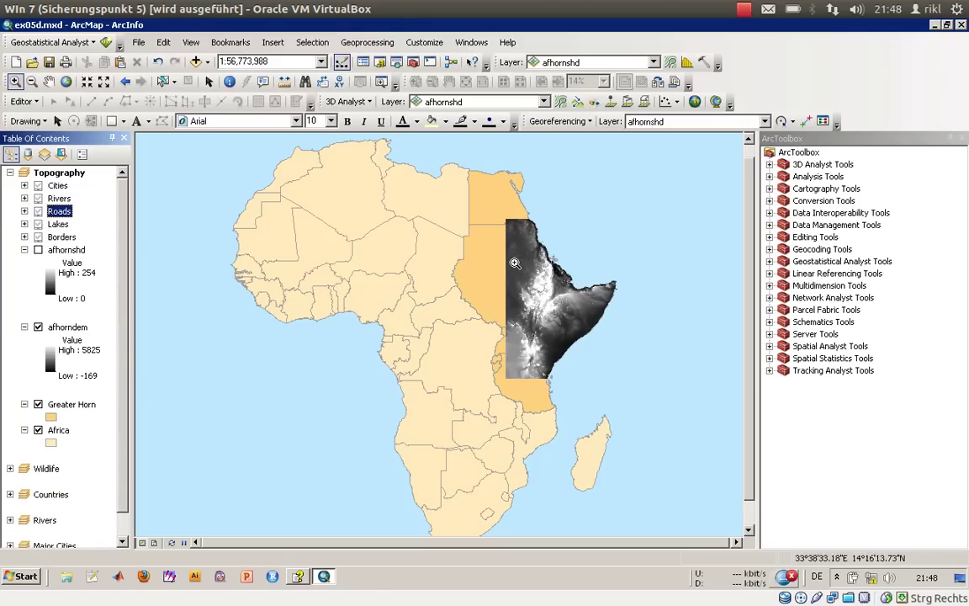
# Examine the scale-dependent layers over Ethiopia at a scale larger than 1:10,000,000, and return to the previous extent
pyautogui.moveTo(460, 223); pyautogui.dragTo(612, 334)
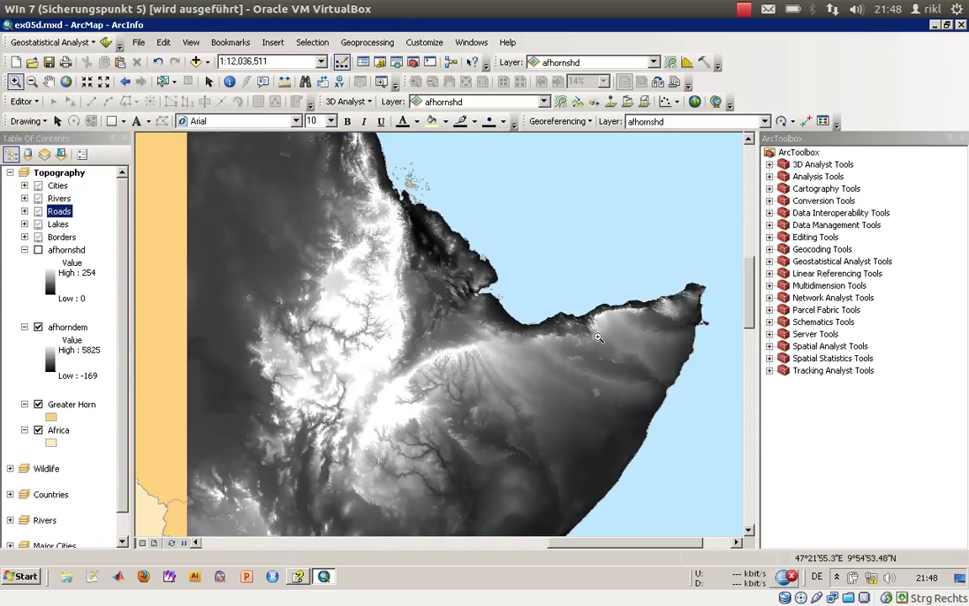
pyautogui.moveTo(253, 244); pyautogui.dragTo(437, 408)
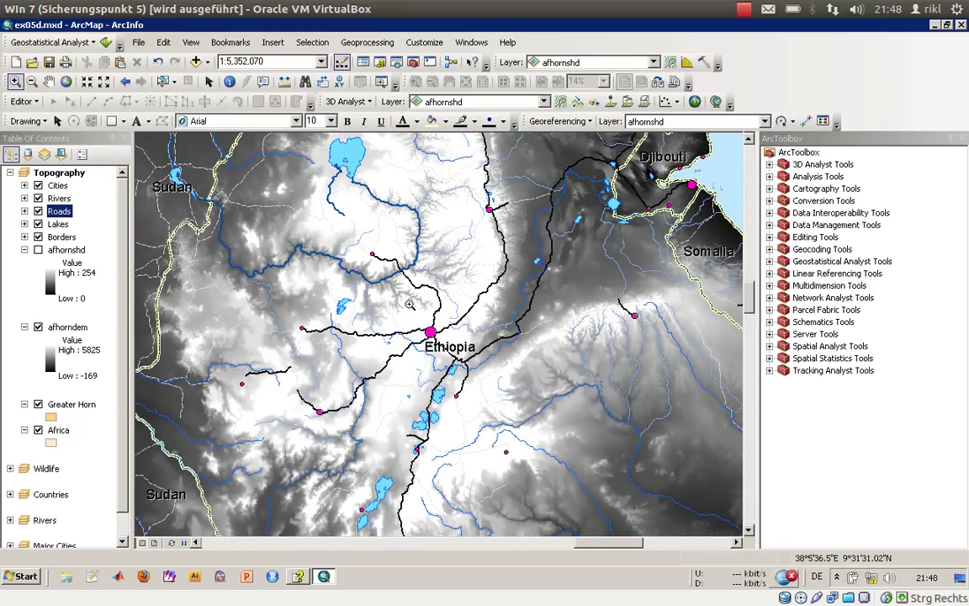
pyautogui.click(124, 82)
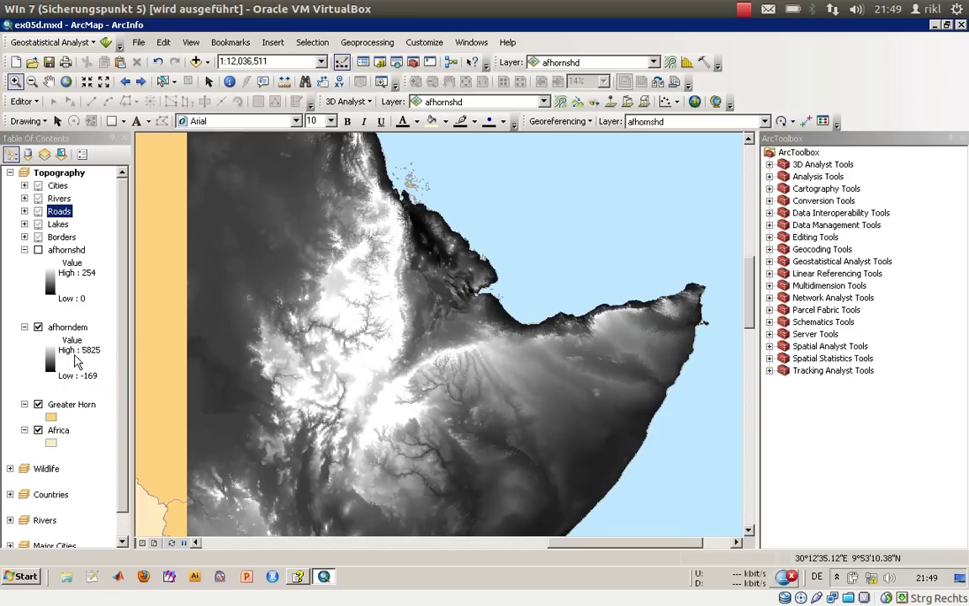
# Rename the afhornshd layer as hillshade and enter None as its credits
pyautogui.rightClick(73, 252)
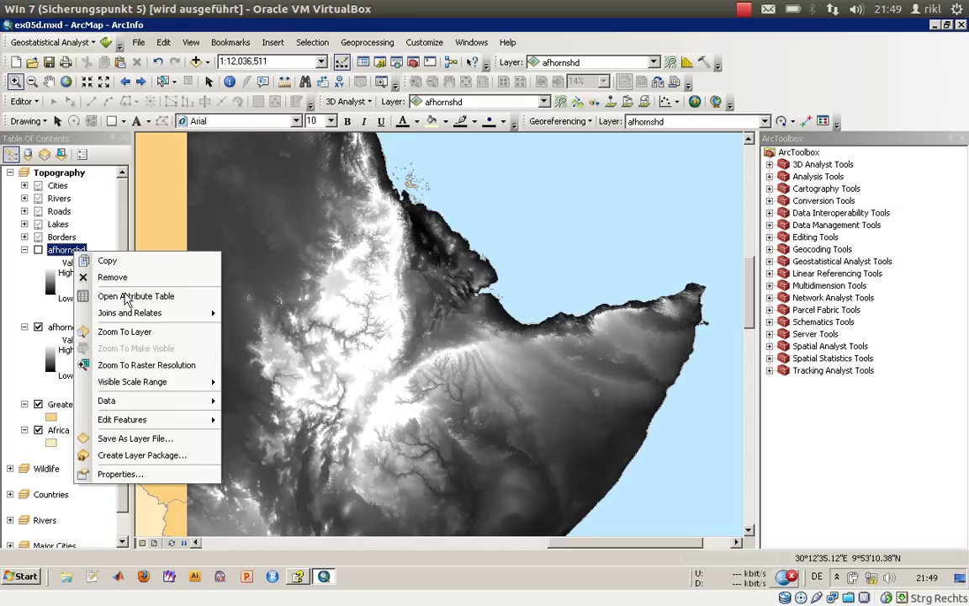
pyautogui.click(67, 249)
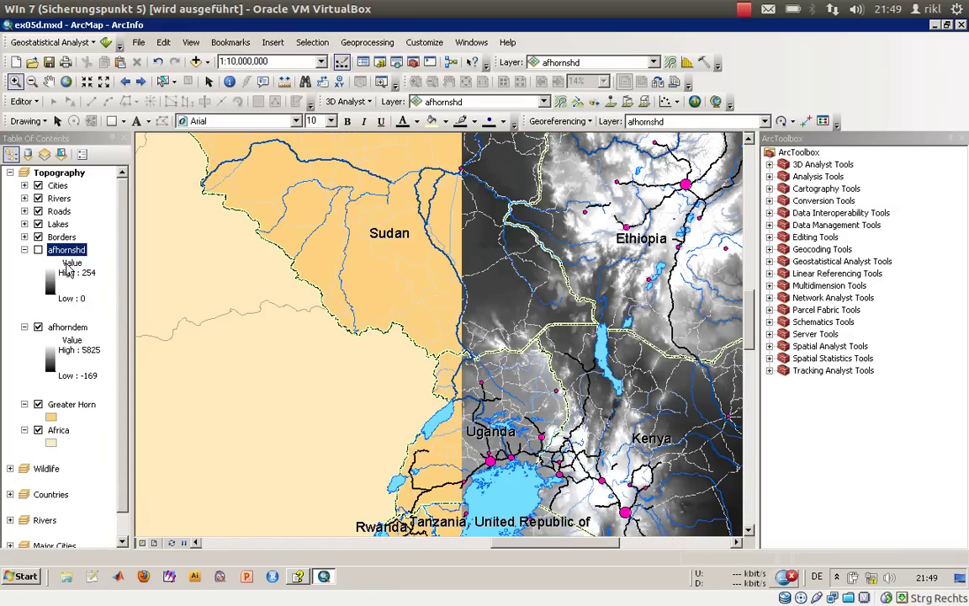
pyautogui.rightClick(67, 250)
pyautogui.click(147, 463)
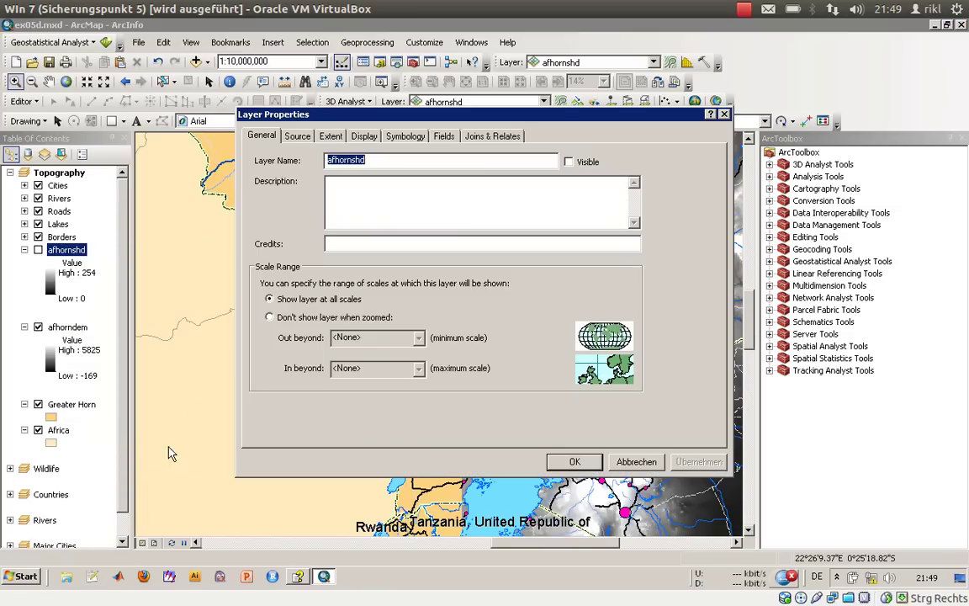
pyautogui.write('hi')
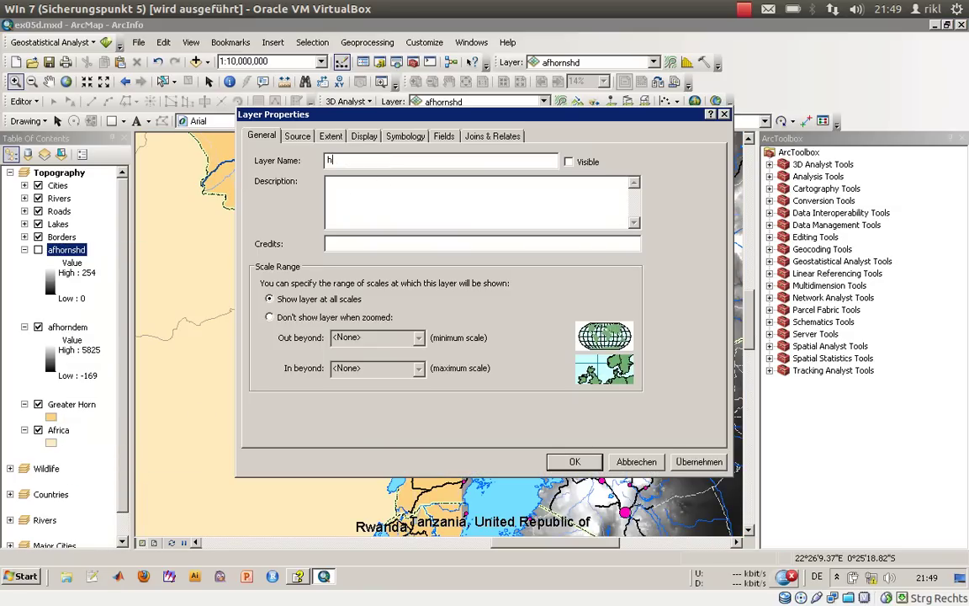
pyautogui.write('llshade')
pyautogui.click(340, 243)
pyautogui.write('None')
# Enter "Just use for exercise" as the hillshade layer's description and apply the layer properties
pyautogui.click(364, 208)
pyautogui.write('HJcd')
pyautogui.press('BackSpace')
pyautogui.press('BackSpace')
pyautogui.press('BackSpace')
pyautogui.press('BackSpace')
pyautogui.write('Just use ')
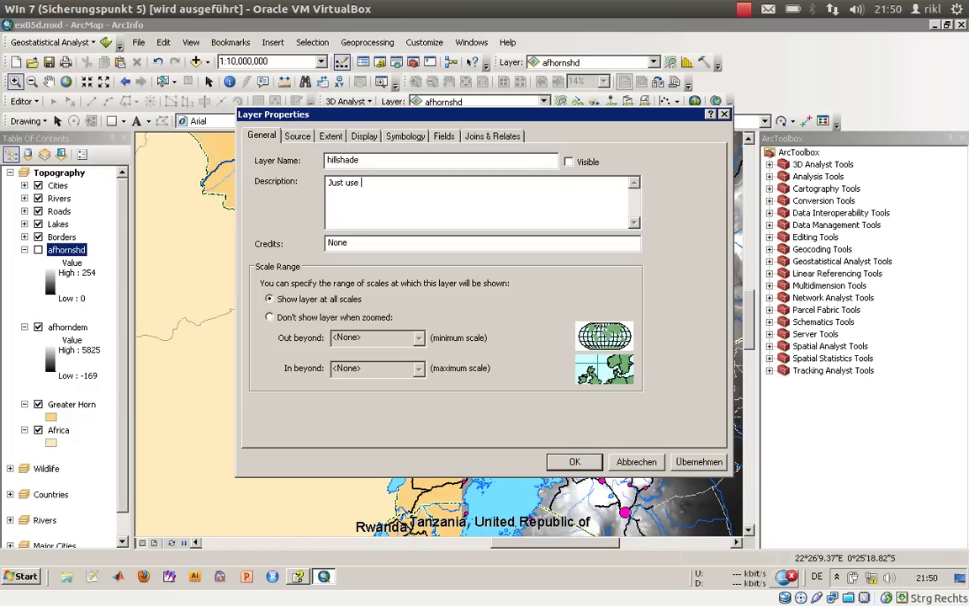
pyautogui.write('for exercise')
pyautogui.click(575, 468)
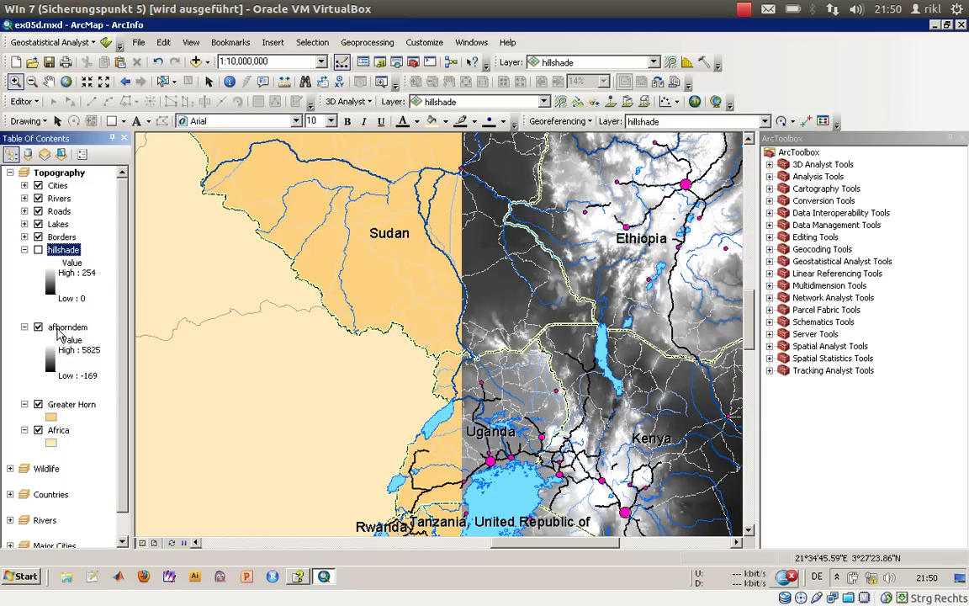
# Rename the afhorndem layer as Elevation and enter "Just for exercise" as its description
pyautogui.rightClick(60, 328)
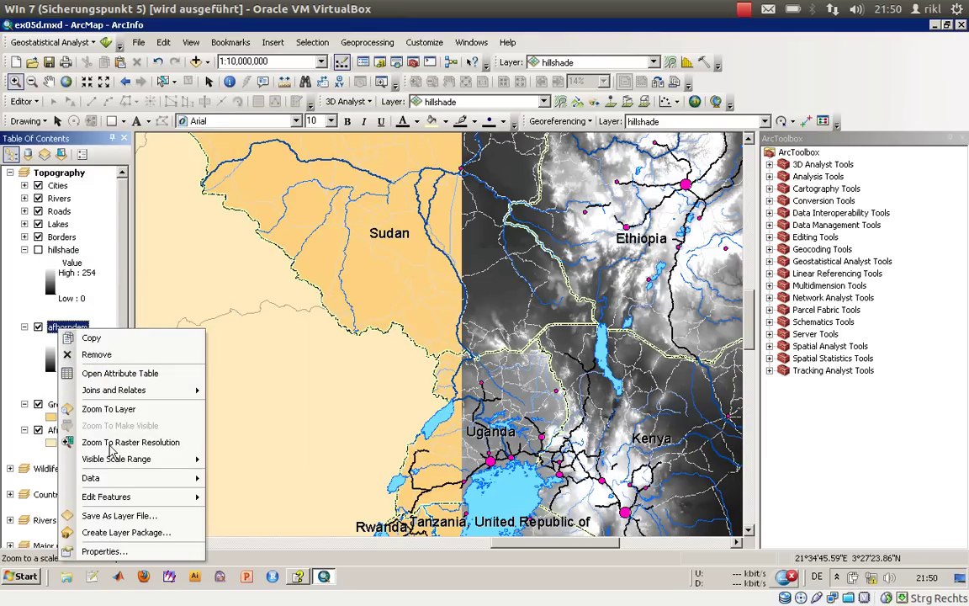
pyautogui.click(122, 550)
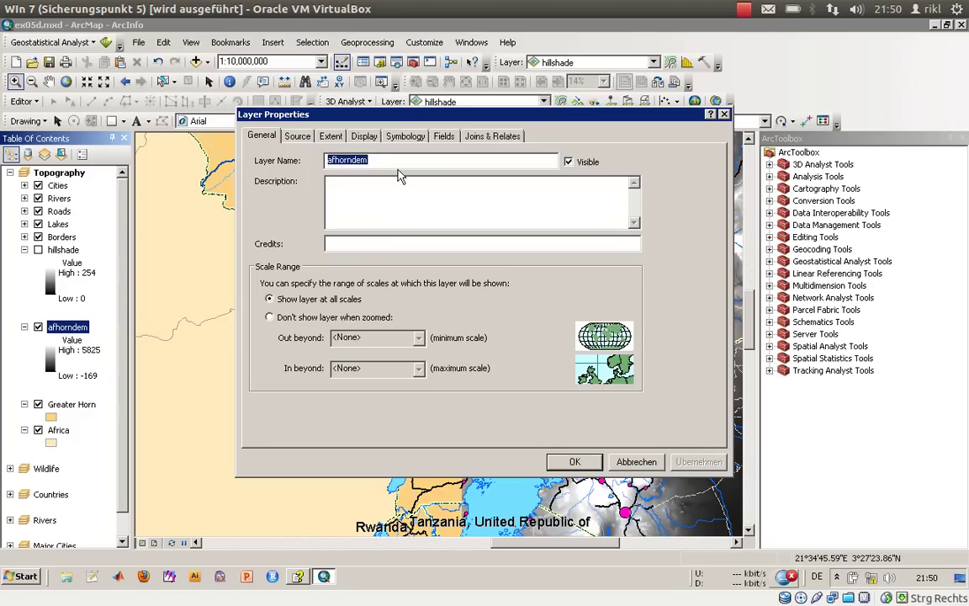
pyautogui.write('E')
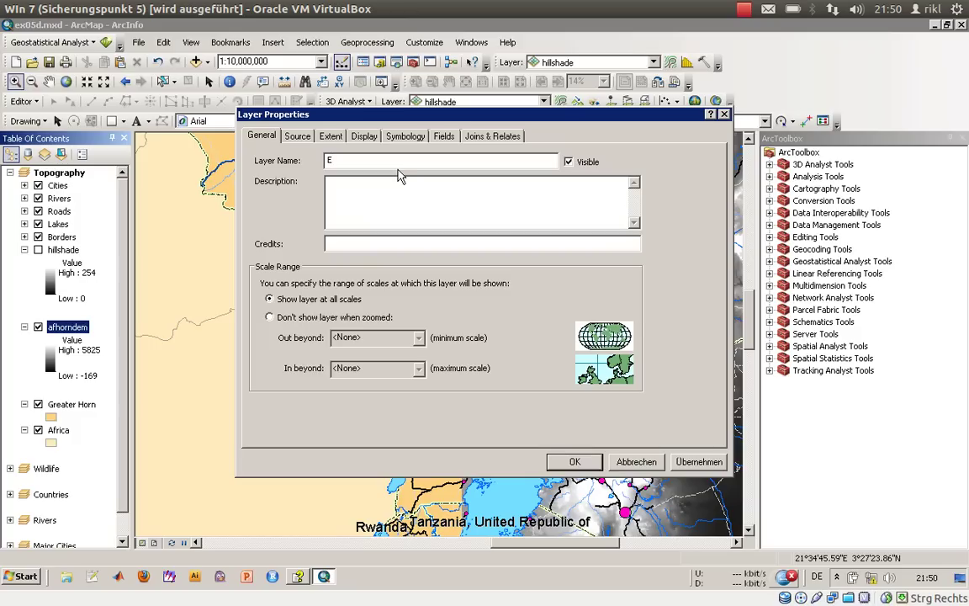
pyautogui.write('levation')
pyautogui.press('Tab')
pyautogui.click(392, 186)
pyautogui.write('Just for exercise')
# Enter None as the Elevation layer's credits and apply the layer properties
pyautogui.click(374, 240)
pyautogui.write('NOn')
pyautogui.press('BackSpace')
pyautogui.press('BackSpace')
pyautogui.write('one')
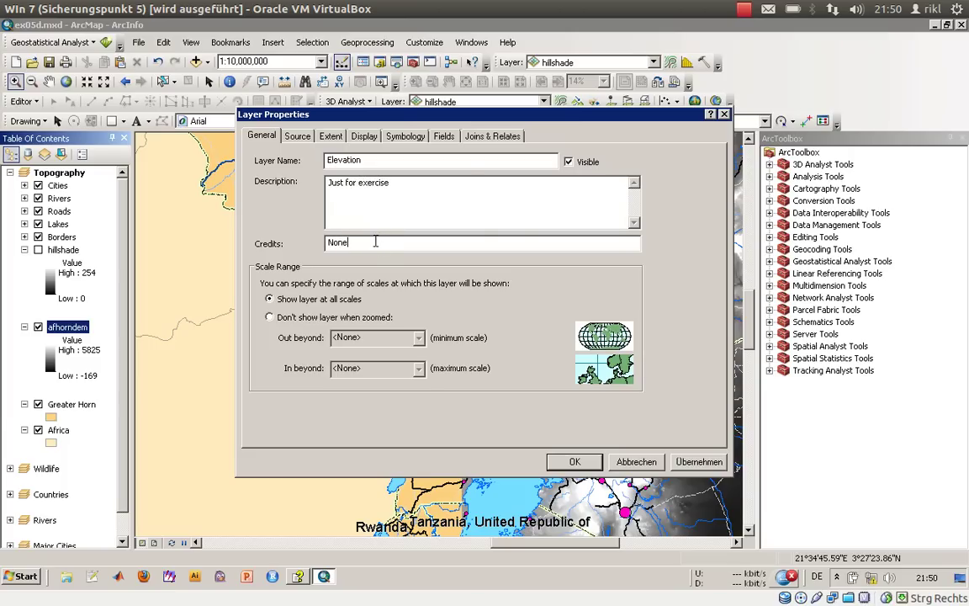
pyautogui.click(573, 463)
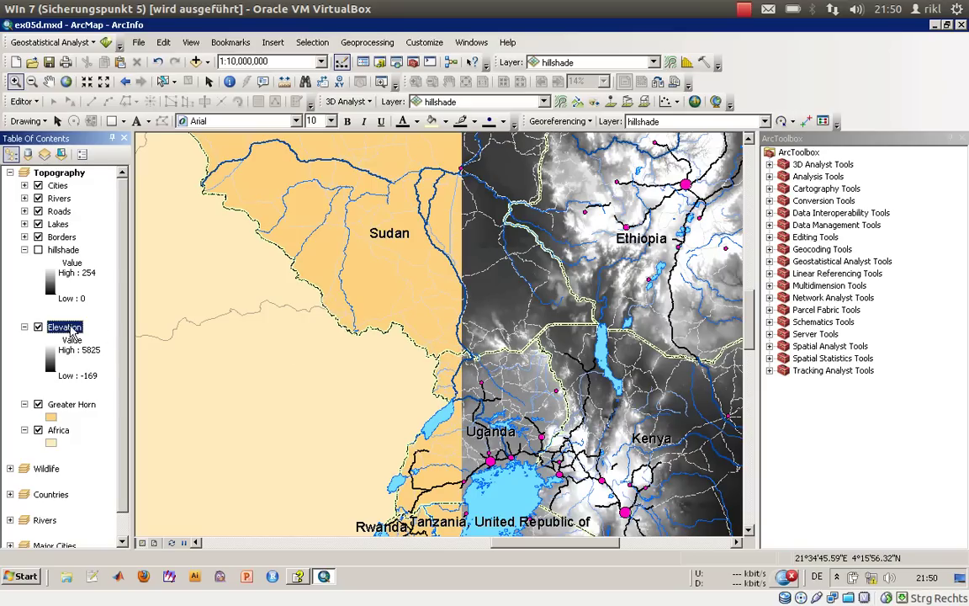
# Open the Elevation layer's symbology settings and examine how Unique Values assigns a color to each elevation value
pyautogui.doubleClick(71, 332)
pyautogui.click(407, 136)
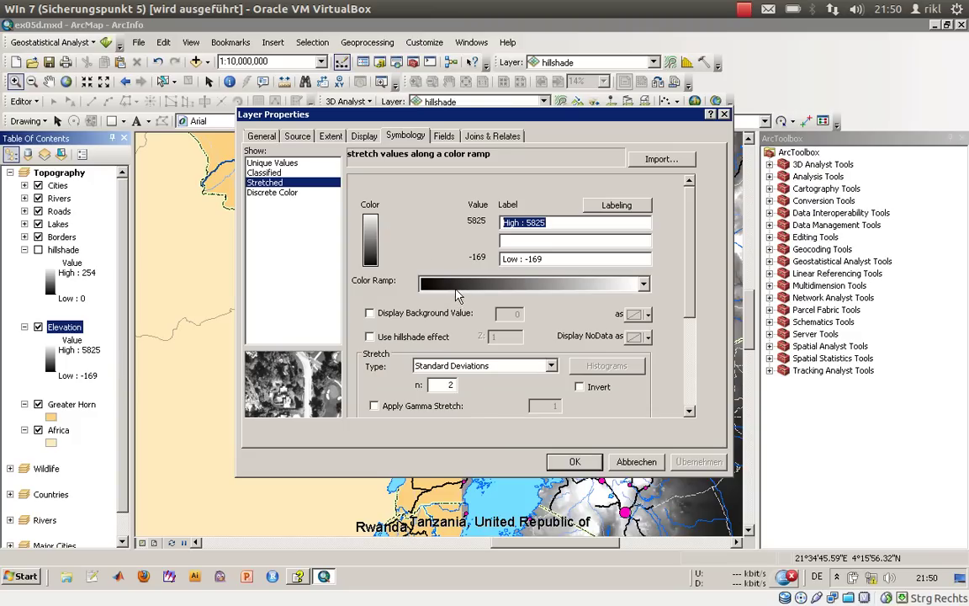
pyautogui.click(285, 163)
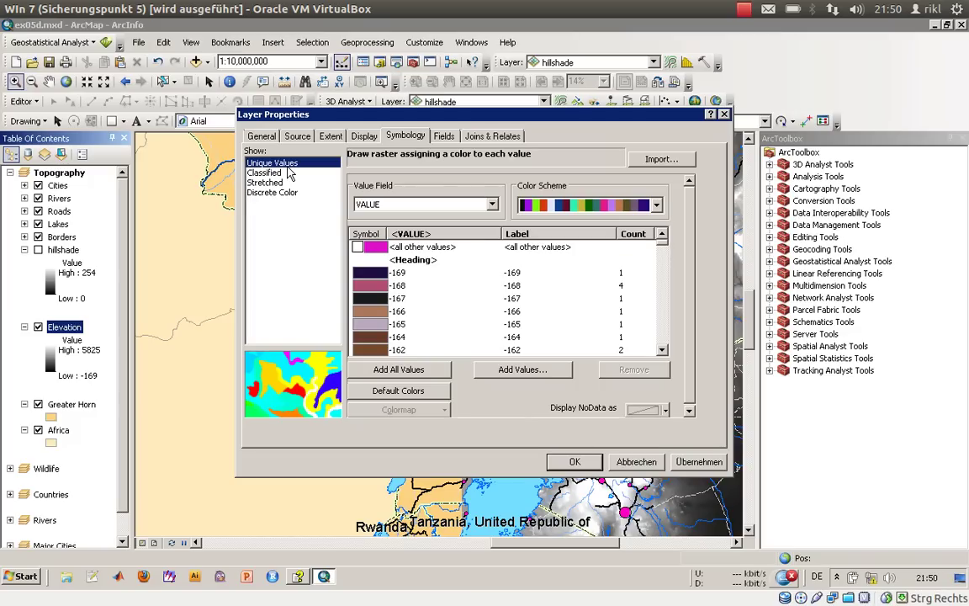
pyautogui.moveTo(666, 245); pyautogui.dragTo(669, 286)
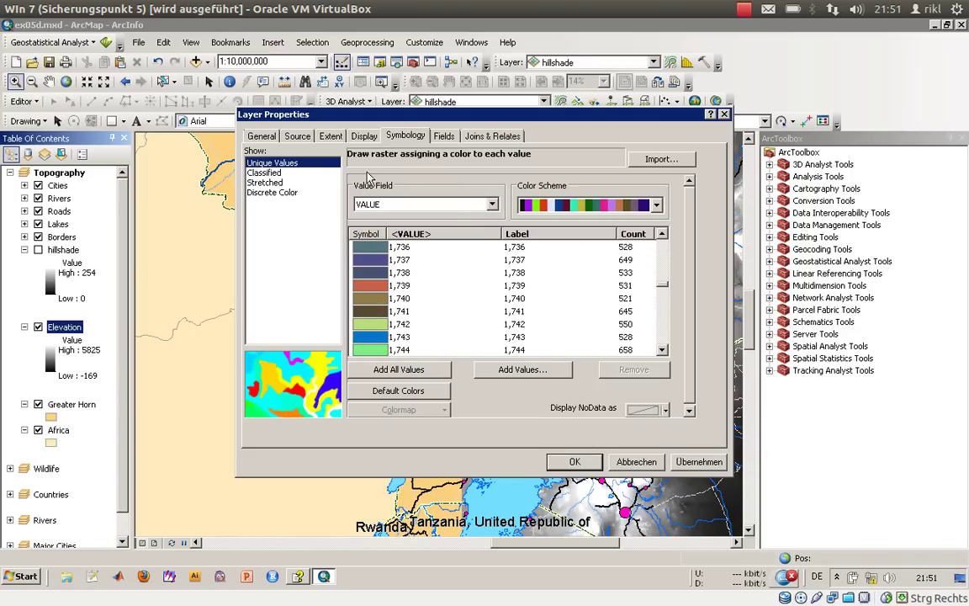
# Try a classified rendering of the Elevation layer with 10 classes and the Elevation #1 color ramp
pyautogui.click(264, 173)
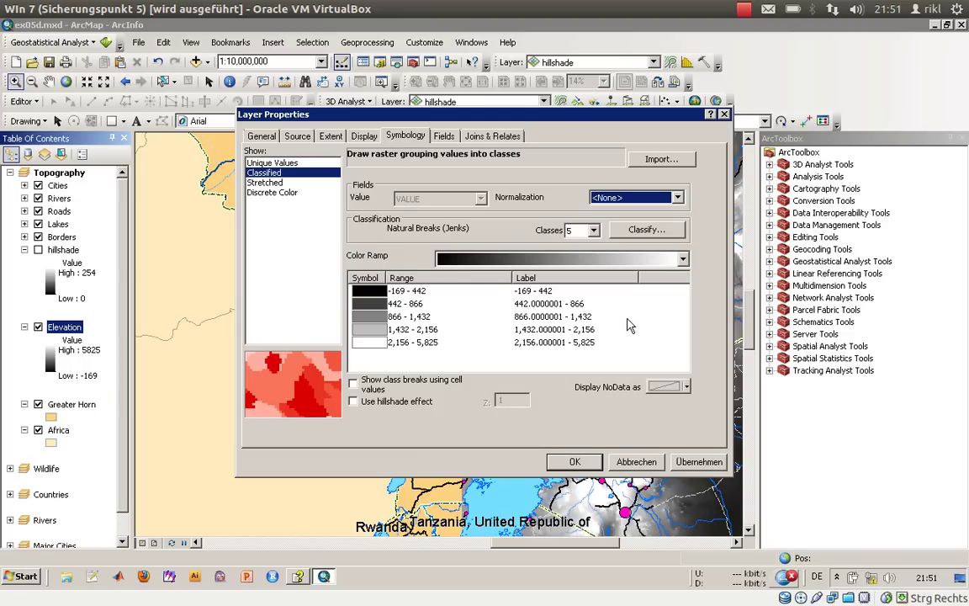
pyautogui.click(593, 231)
pyautogui.click(580, 314)
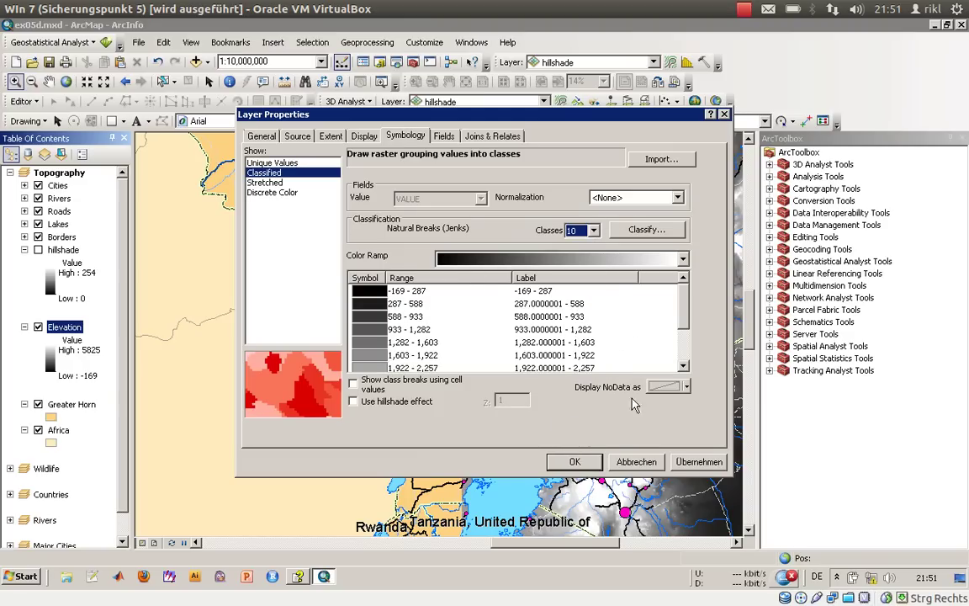
pyautogui.rightClick(640, 264)
pyautogui.click(664, 272)
pyautogui.click(581, 259)
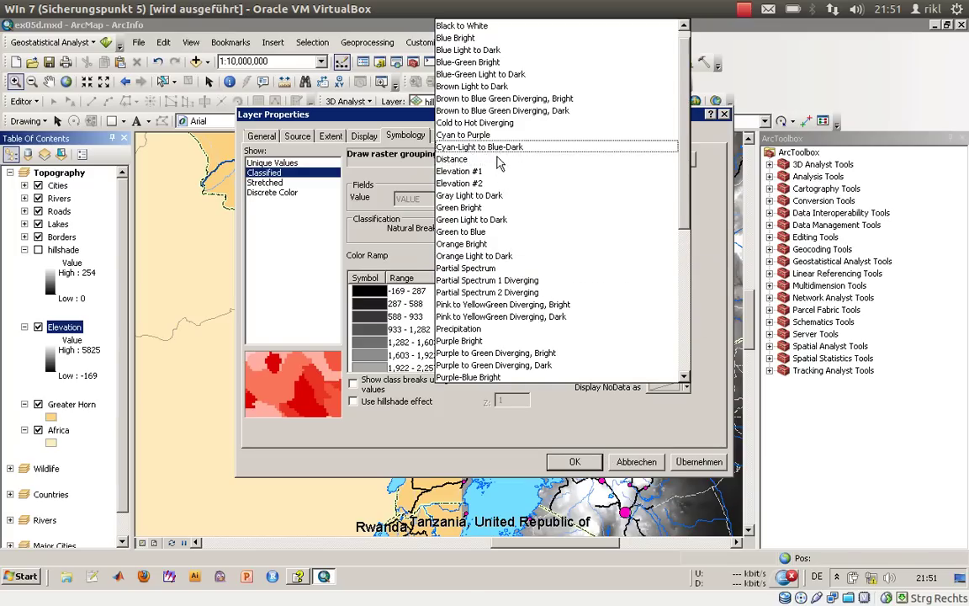
pyautogui.click(459, 171)
# Try the Elevation #2 color ramp on the classified rendering, and switch back to Elevation #1
pyautogui.click(539, 259)
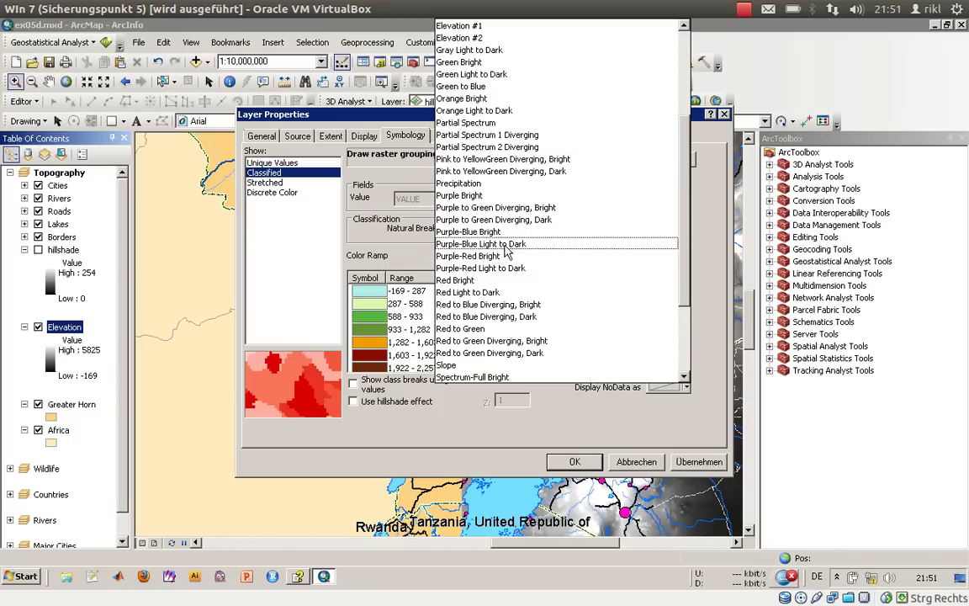
pyautogui.click(481, 40)
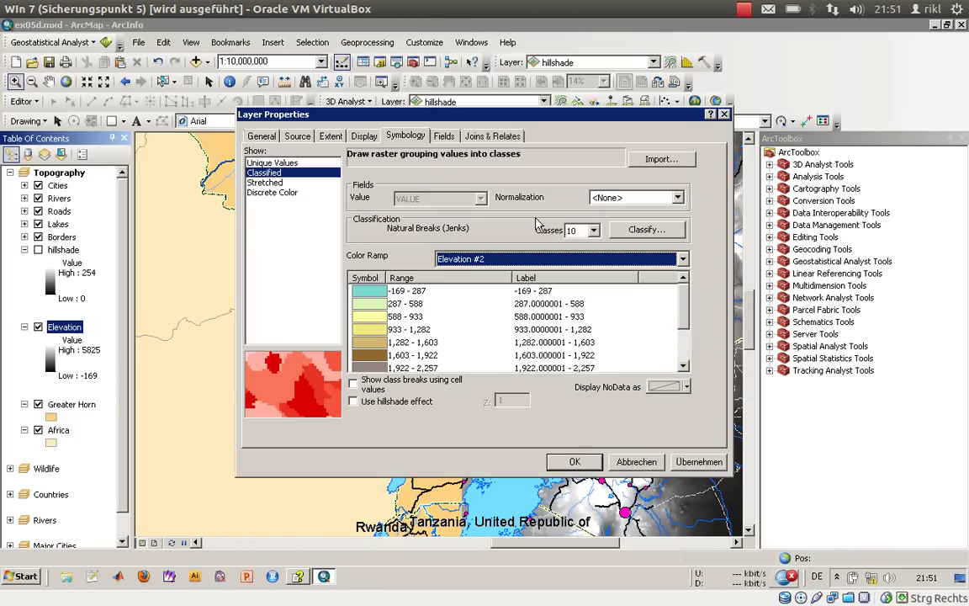
pyautogui.scroll(-2, 618, 303)
pyautogui.scroll(1, 614, 281)
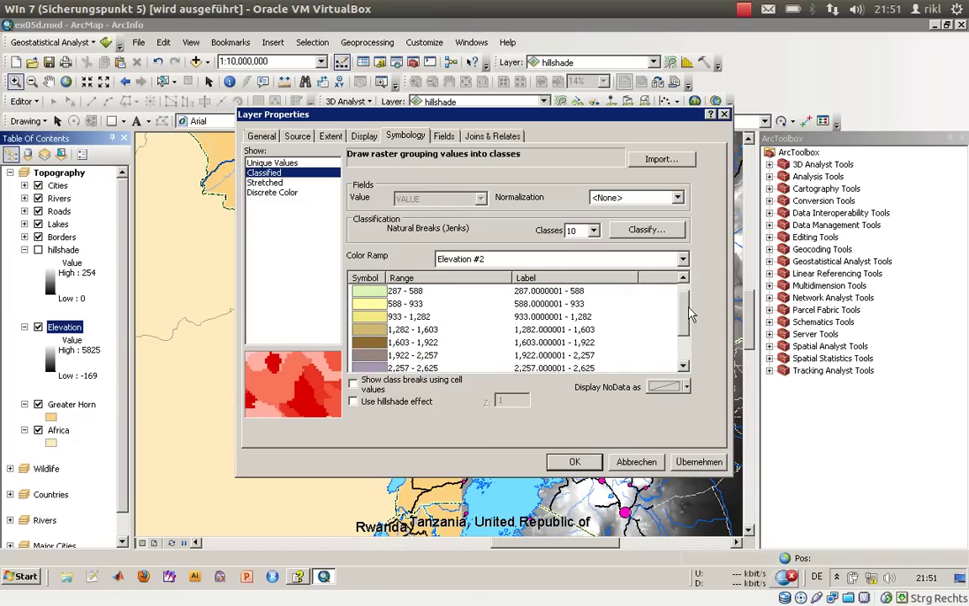
pyautogui.click(552, 258)
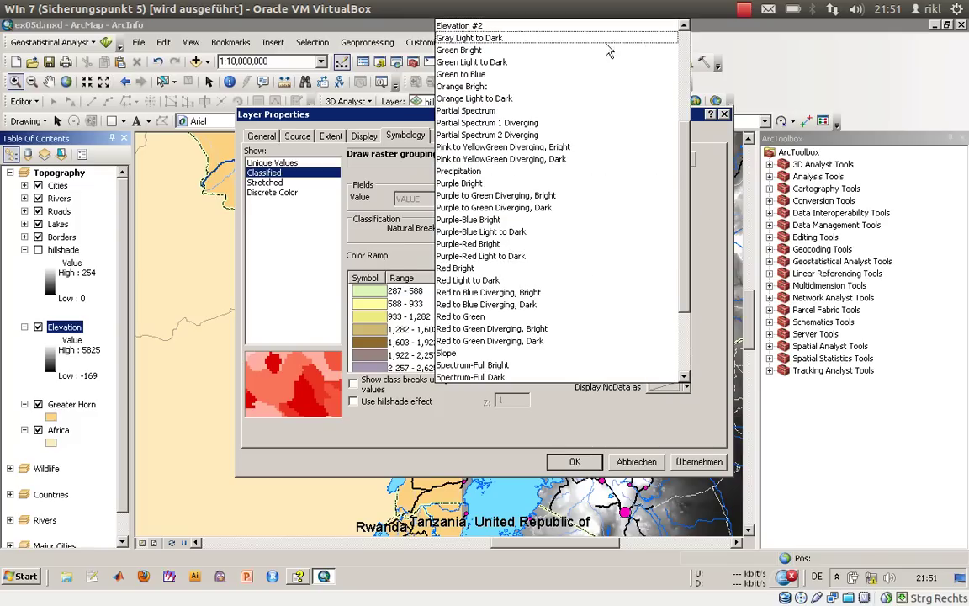
pyautogui.click(684, 26)
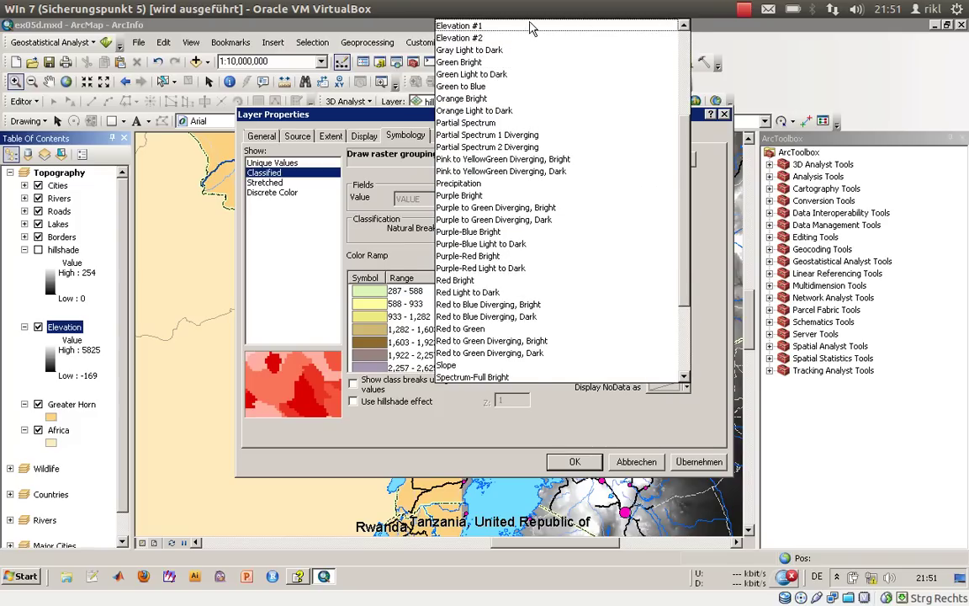
pyautogui.click(472, 26)
pyautogui.scroll(-2, 534, 360)
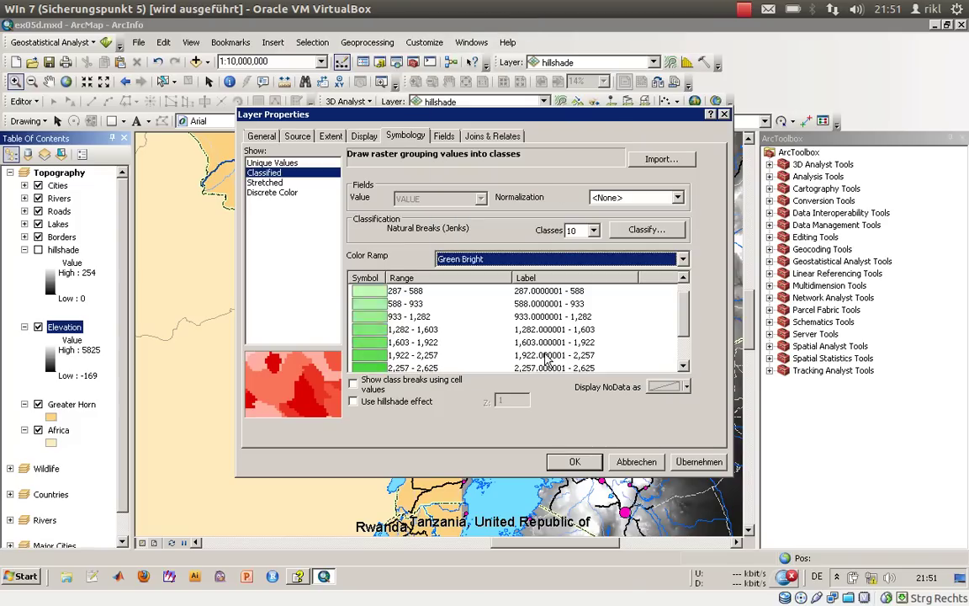
pyautogui.scroll(2, 607, 320)
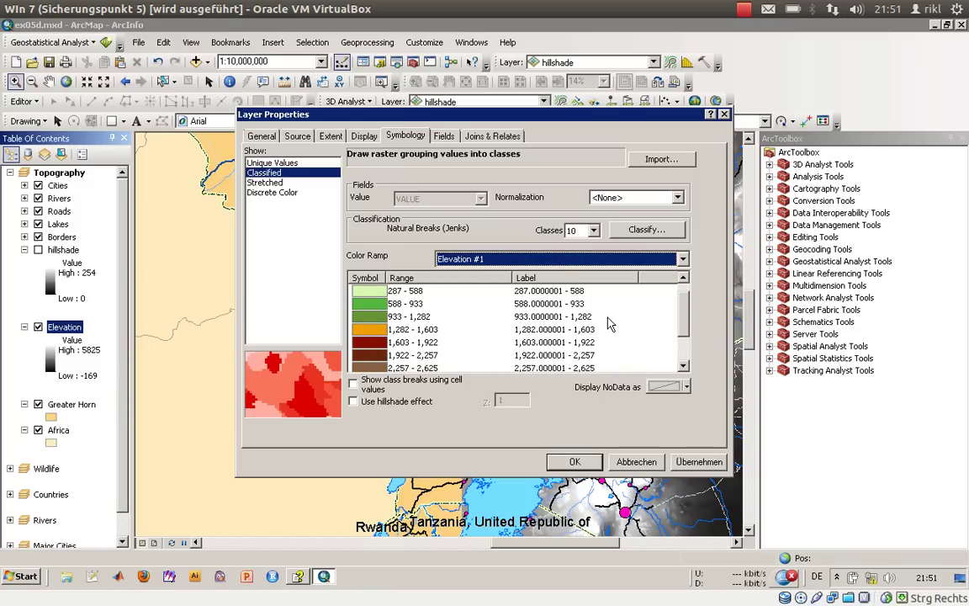
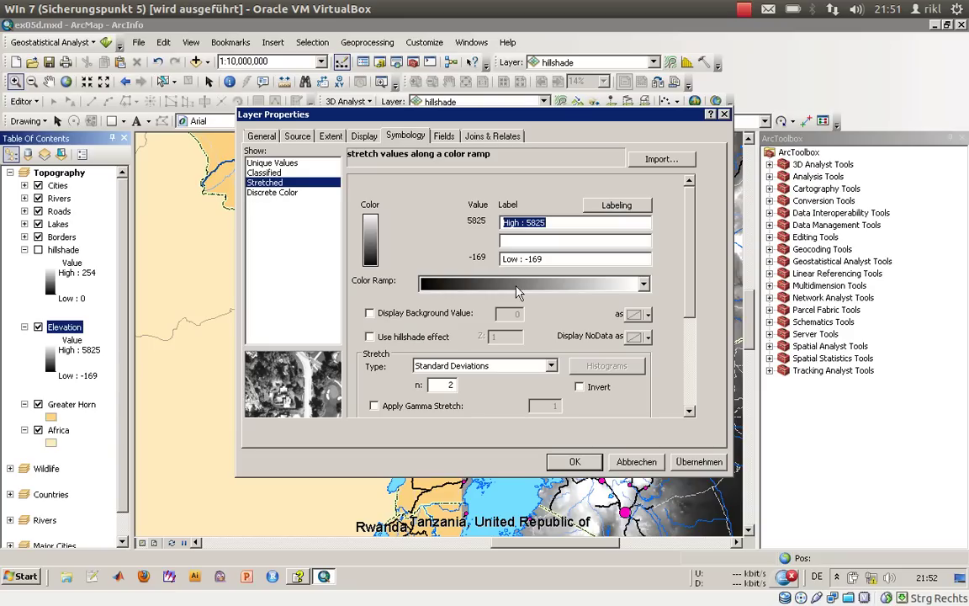
# Render the Elevation layer as Stretched with the Brown to Blue Green Diverging, Bright color ramp
pyautogui.click(370, 235)
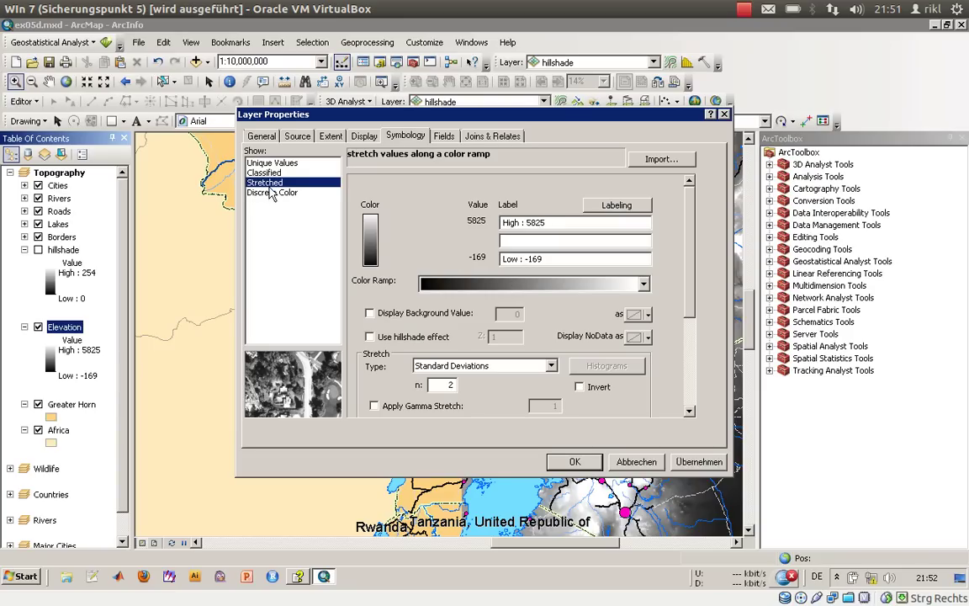
pyautogui.click(272, 193)
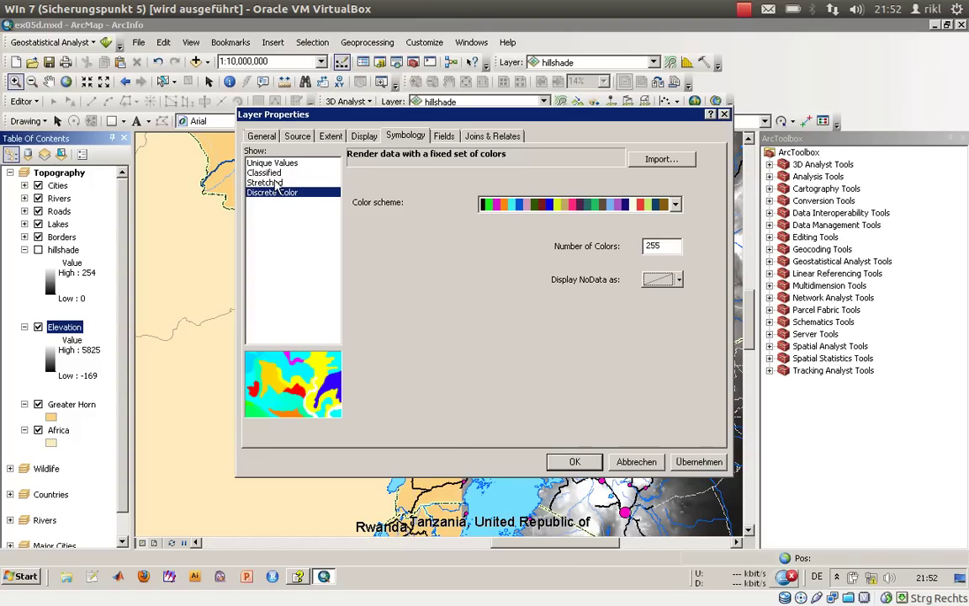
pyautogui.click(255, 163)
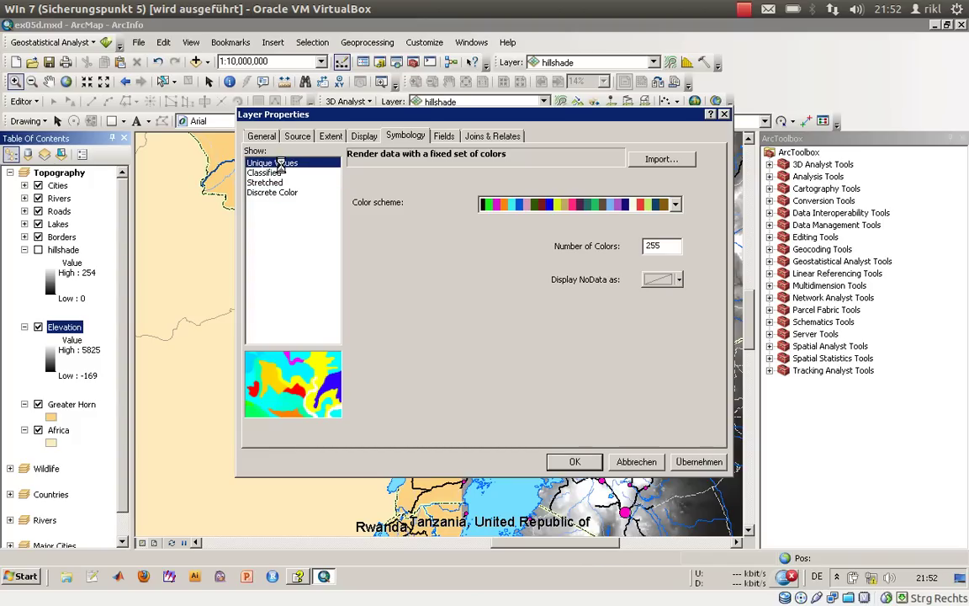
pyautogui.click(280, 183)
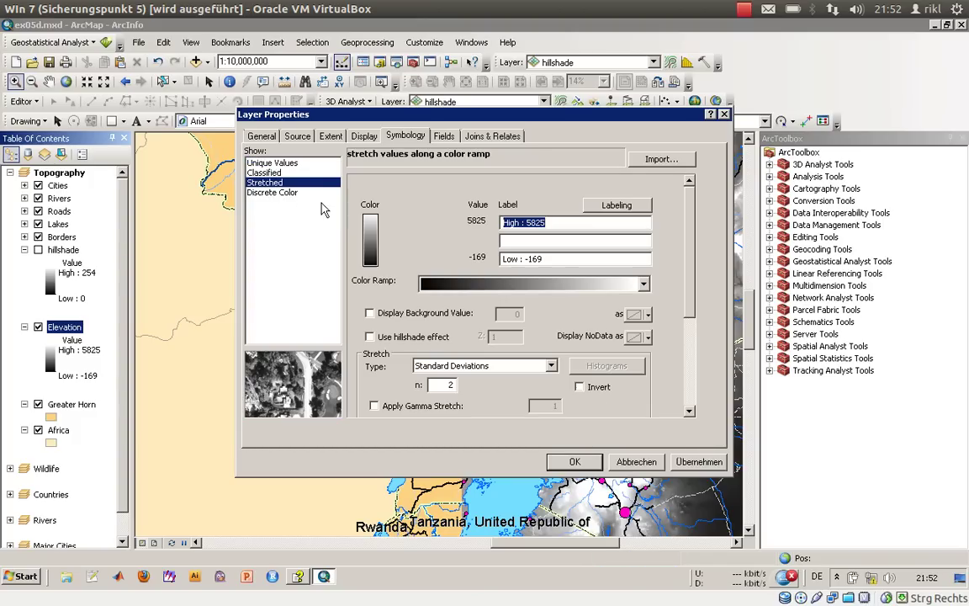
pyautogui.click(518, 288)
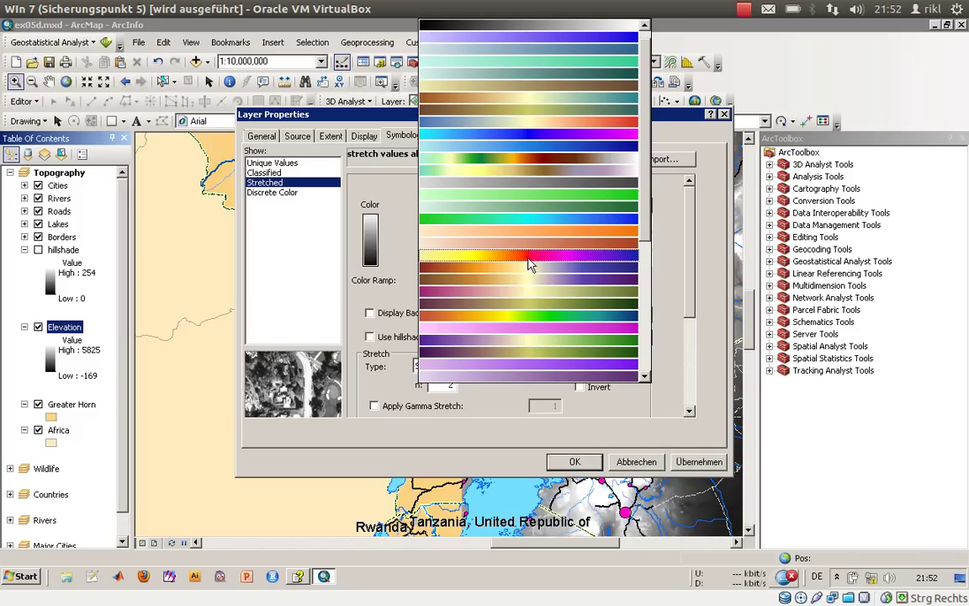
pyautogui.click(518, 100)
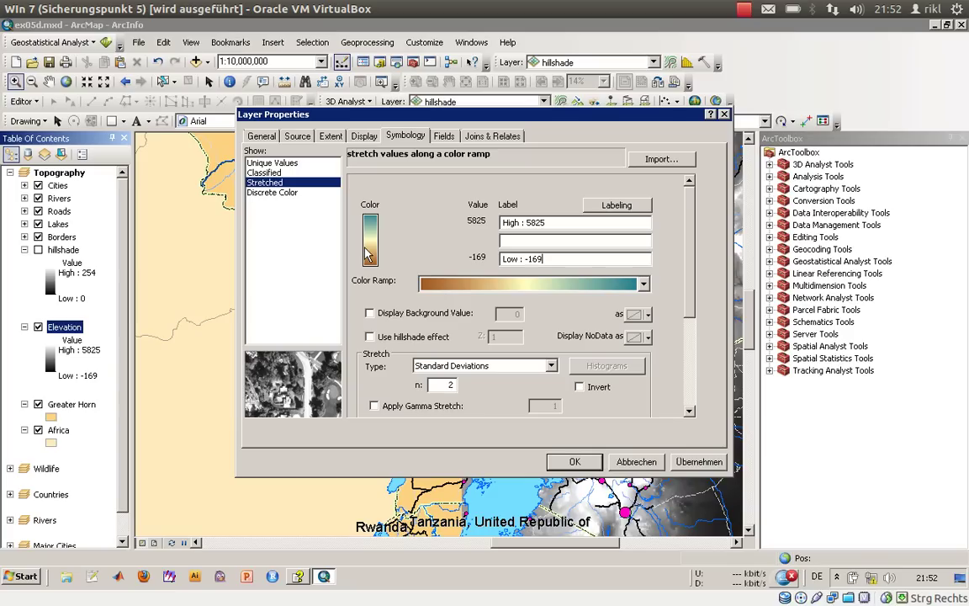
pyautogui.scroll(-5, 623, 265)
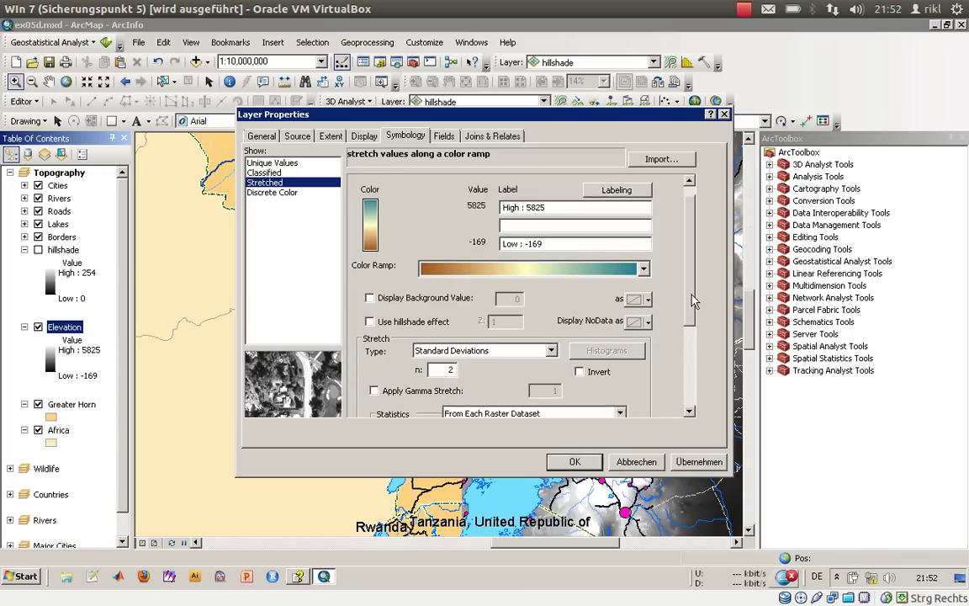
pyautogui.scroll(5, 698, 379)
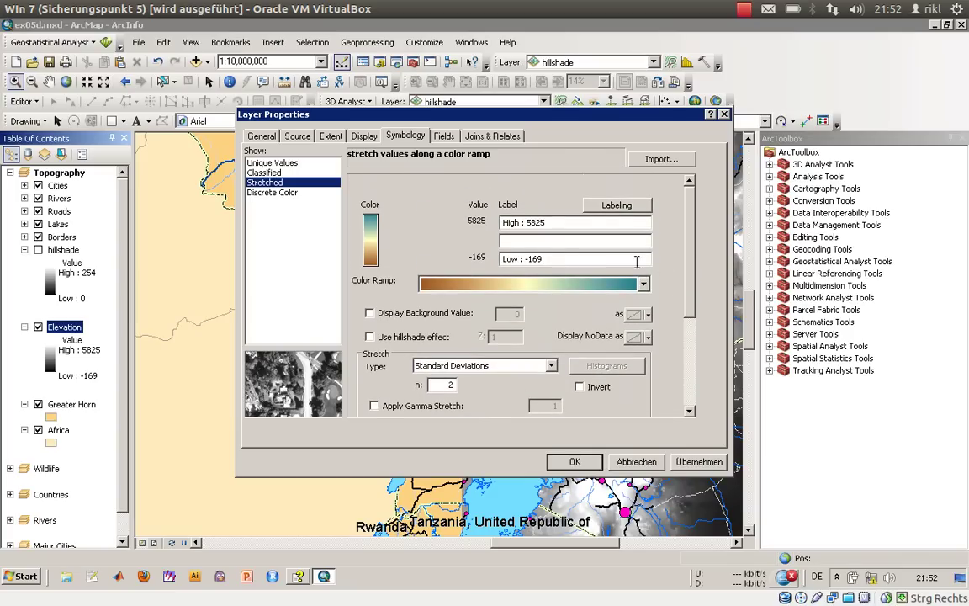
pyautogui.rightClick(370, 240)
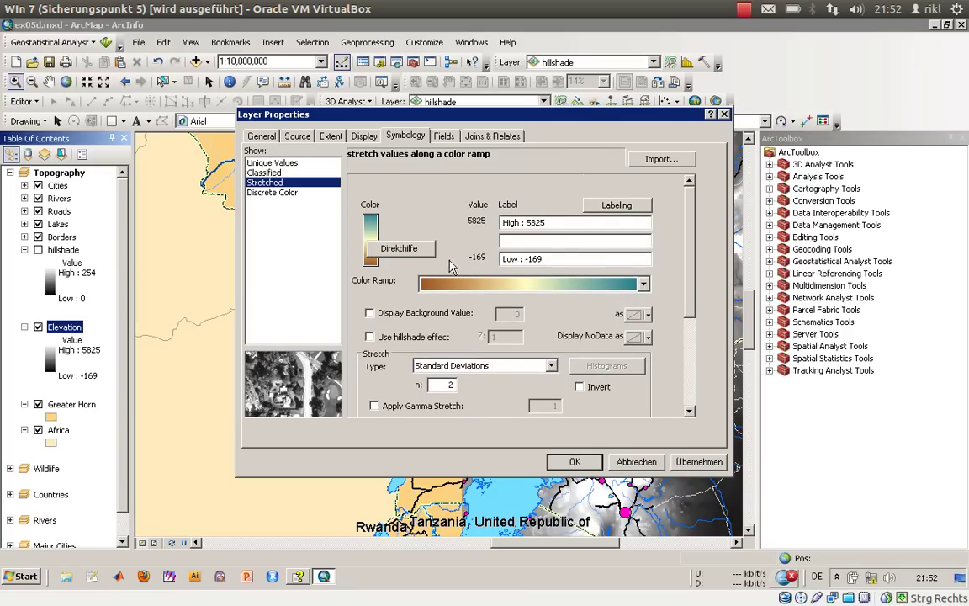
pyautogui.rightClick(484, 284)
pyautogui.click(423, 280)
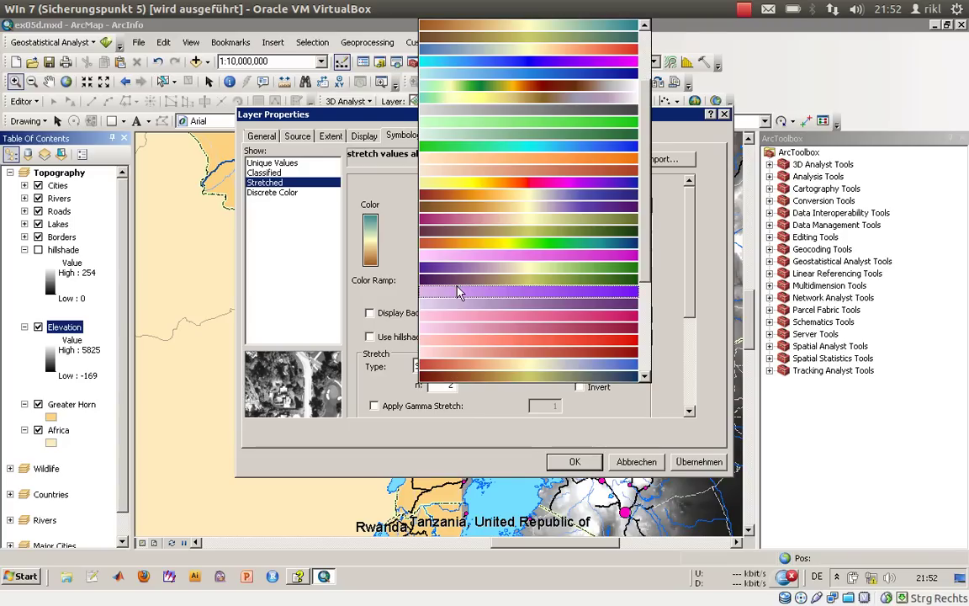
pyautogui.click(407, 274)
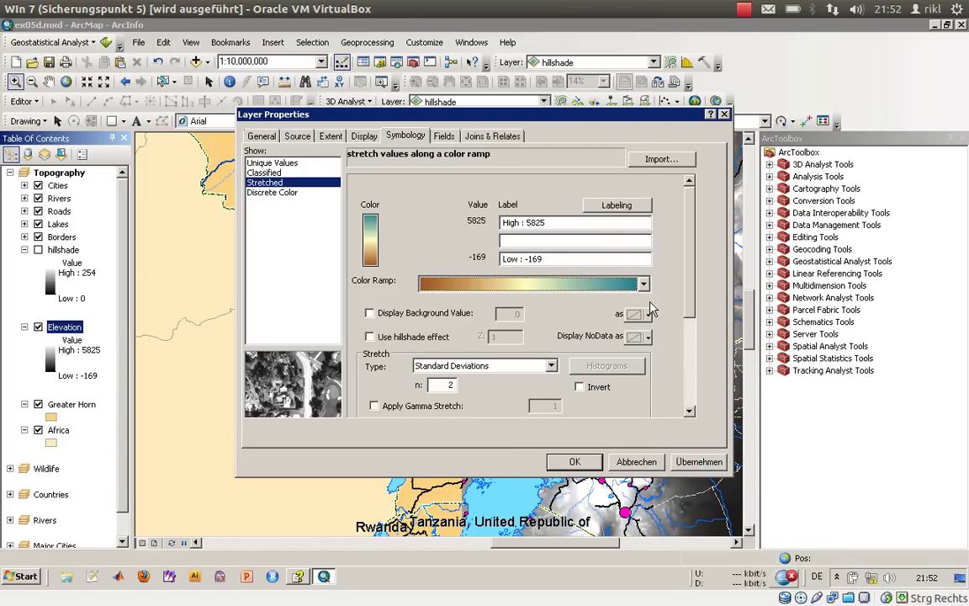
# Invert the Elevation layer's stretched color ramp so high values are brown, and apply the symbology
pyautogui.moveTo(696, 278); pyautogui.dragTo(697, 338)
pyautogui.click(579, 249)
pyautogui.scroll(5, 686, 292)
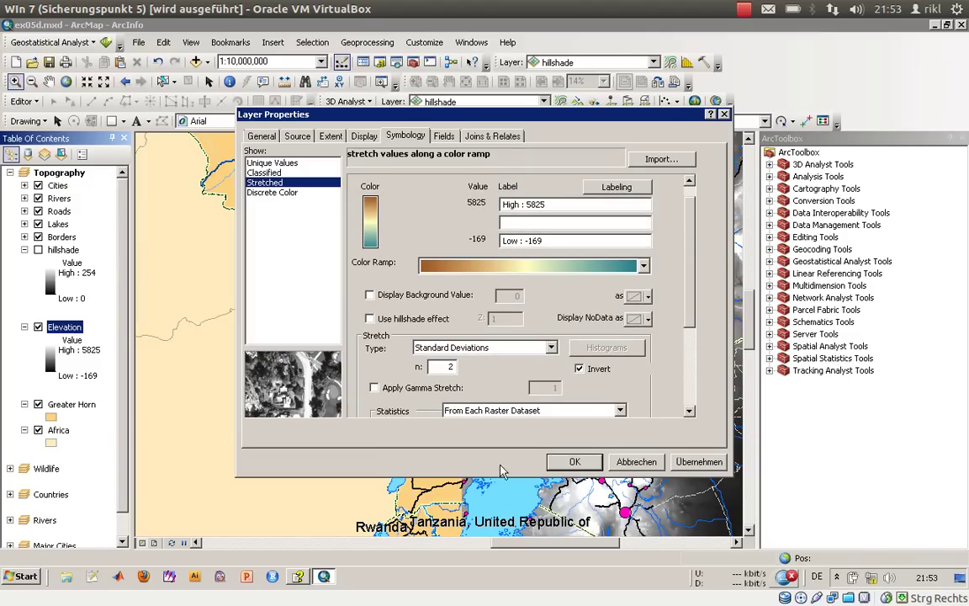
pyautogui.click(573, 461)
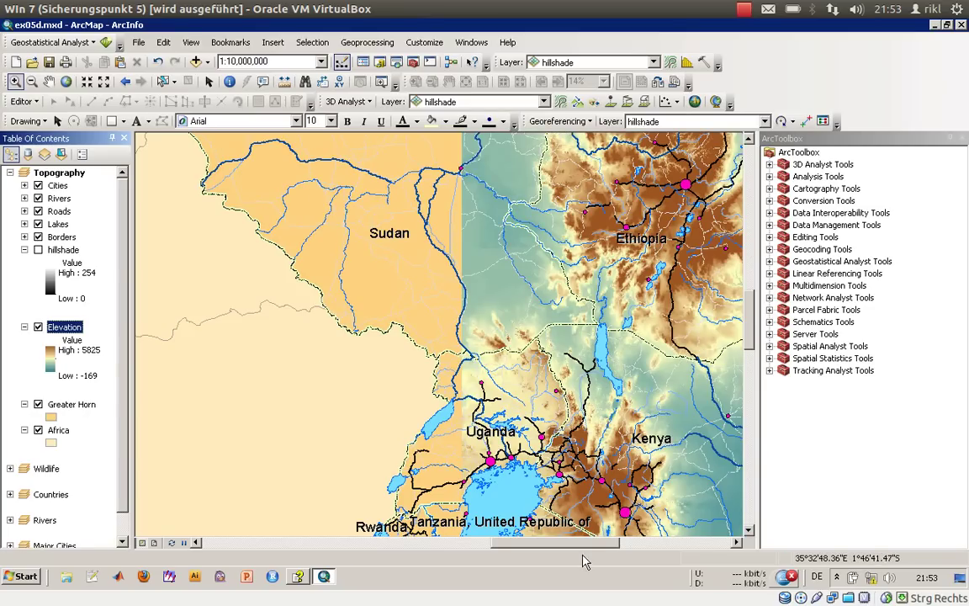
# Turn on the hillshade layer so it draws above the Elevation raster over Kenya and Somalia
pyautogui.moveTo(594, 551); pyautogui.dragTo(646, 551)
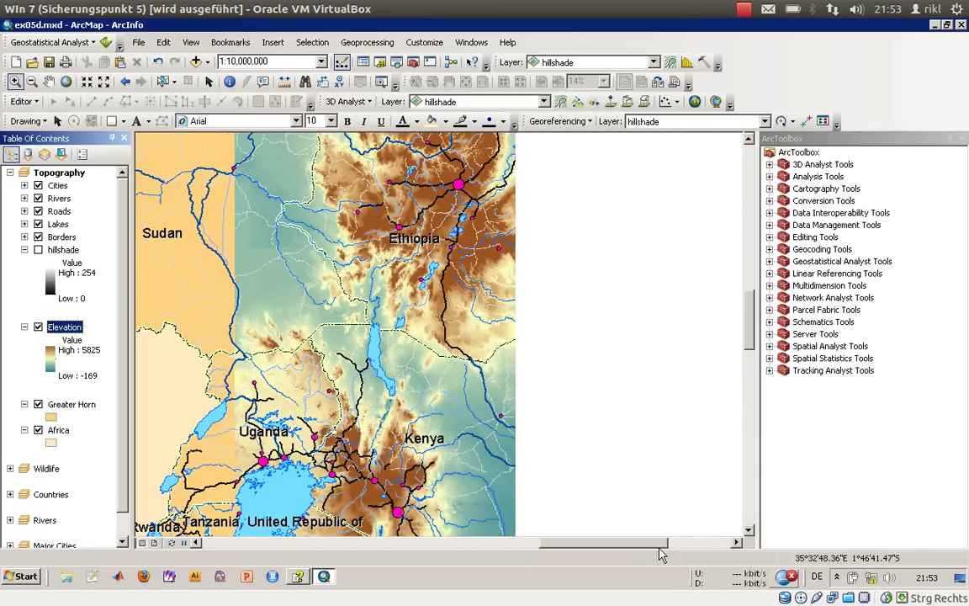
pyautogui.moveTo(754, 333); pyautogui.dragTo(757, 347)
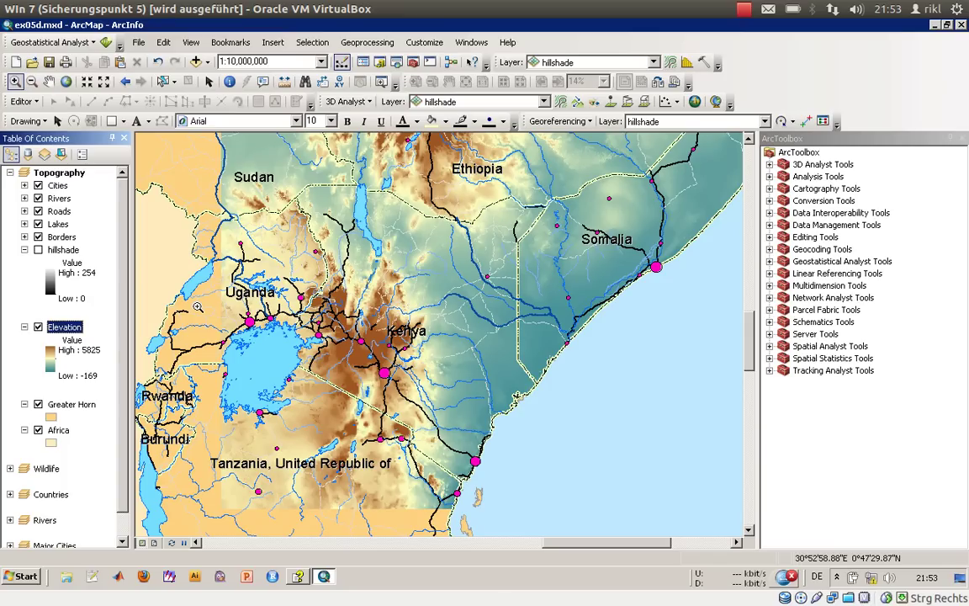
pyautogui.keyDown('ctrl'); pyautogui.click(63, 250); pyautogui.keyUp('ctrl')
pyautogui.click(38, 250)
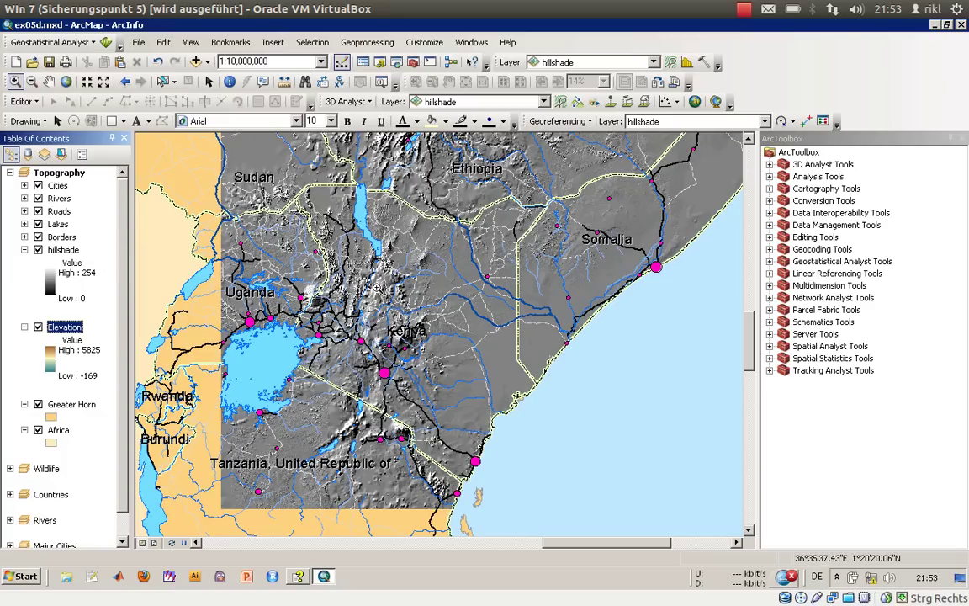
# Set the hillshade layer's display transparency to 50% so the Elevation colors show through the relief around Kenya
pyautogui.moveTo(337, 288); pyautogui.dragTo(461, 370)
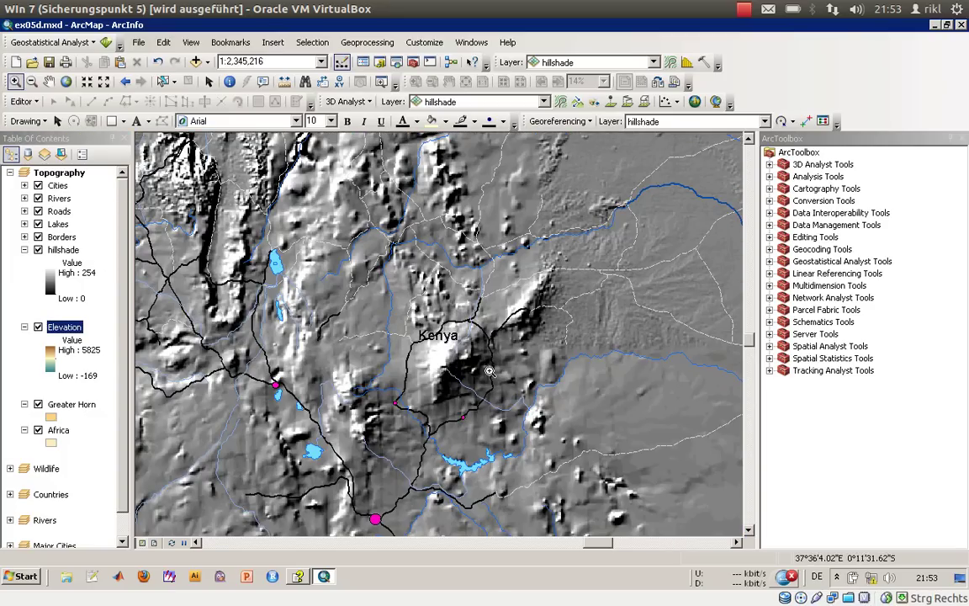
pyautogui.doubleClick(57, 252)
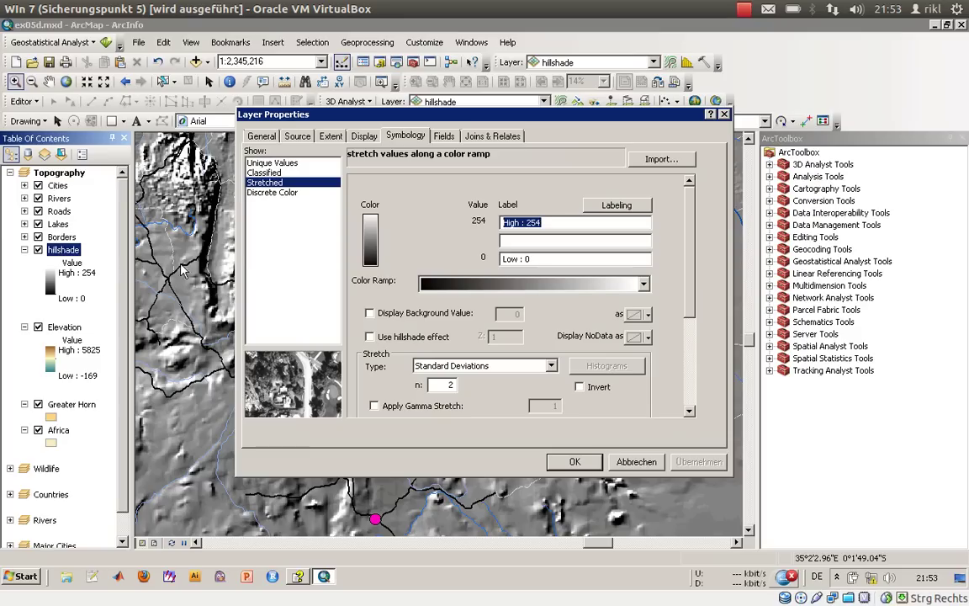
pyautogui.click(363, 135)
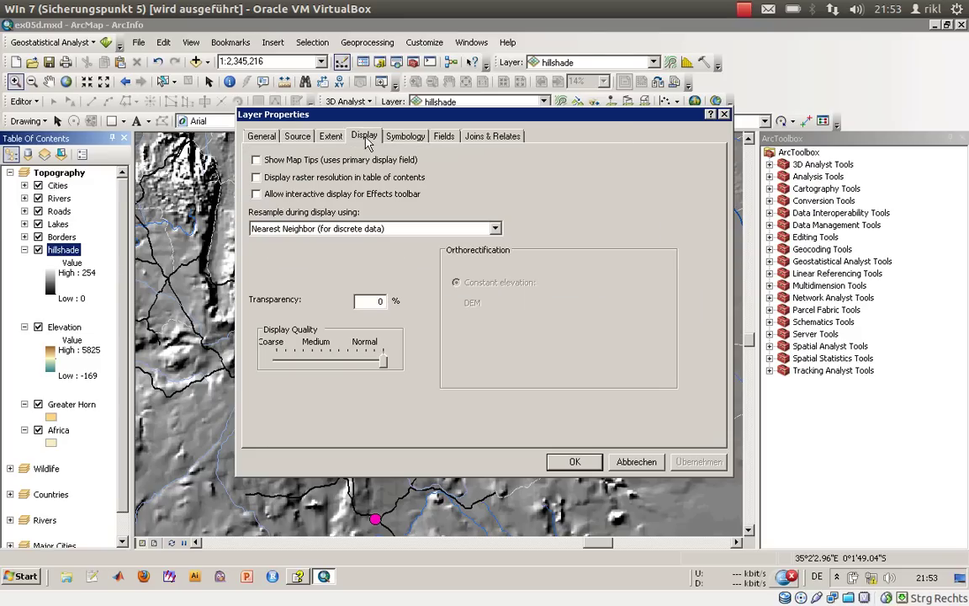
pyautogui.doubleClick(378, 300)
pyautogui.write('50')
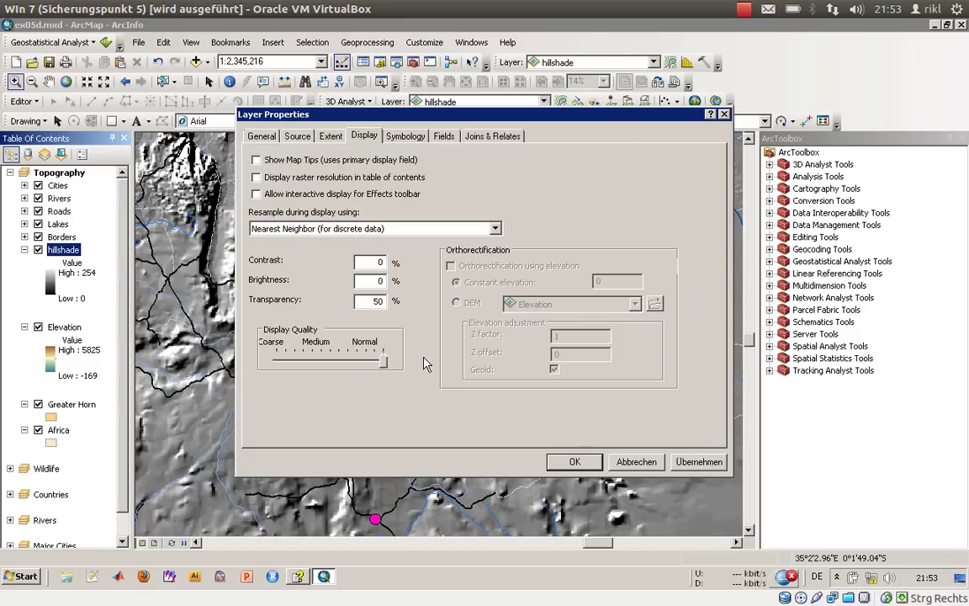
pyautogui.click(575, 462)
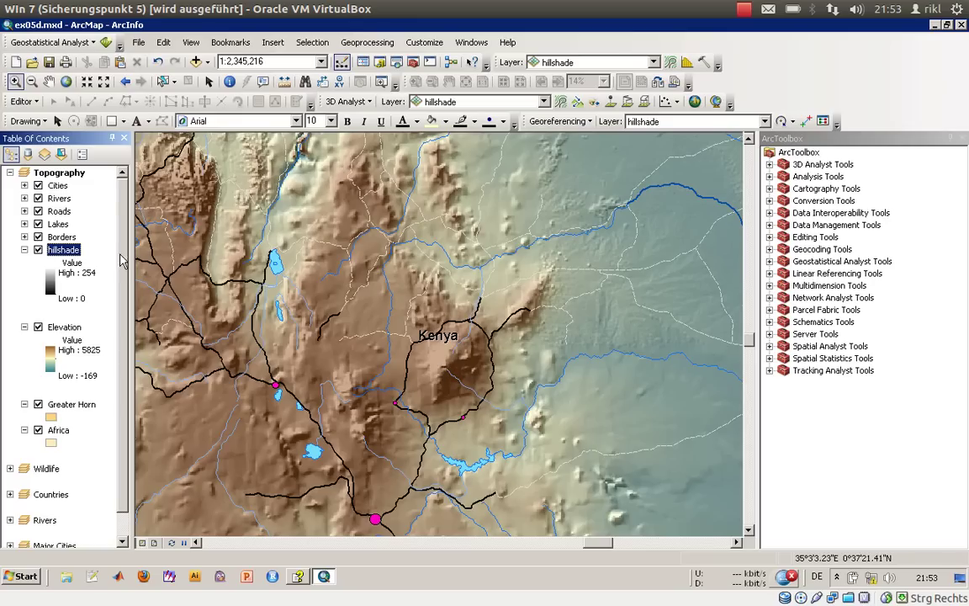
# Examine the shaded relief at wider scales over East Africa and check the Topography frame on the atlas layout page
pyautogui.click(31, 81)
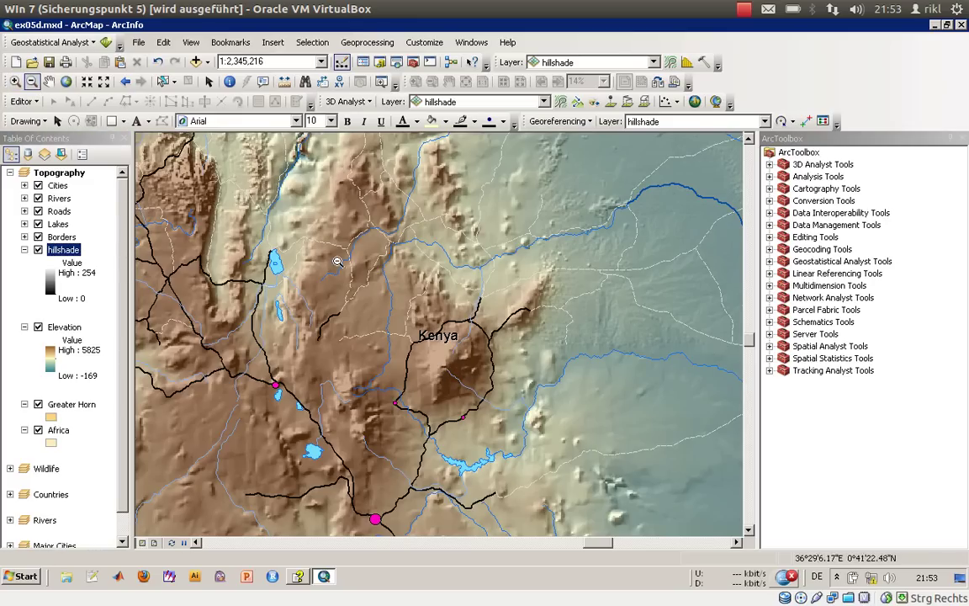
pyautogui.click(548, 402)
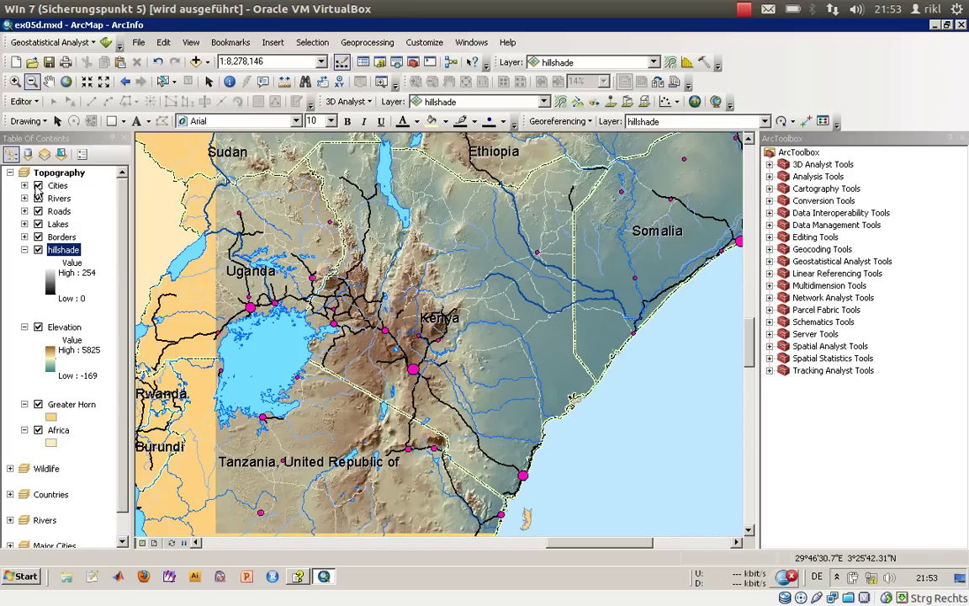
pyautogui.click(509, 340)
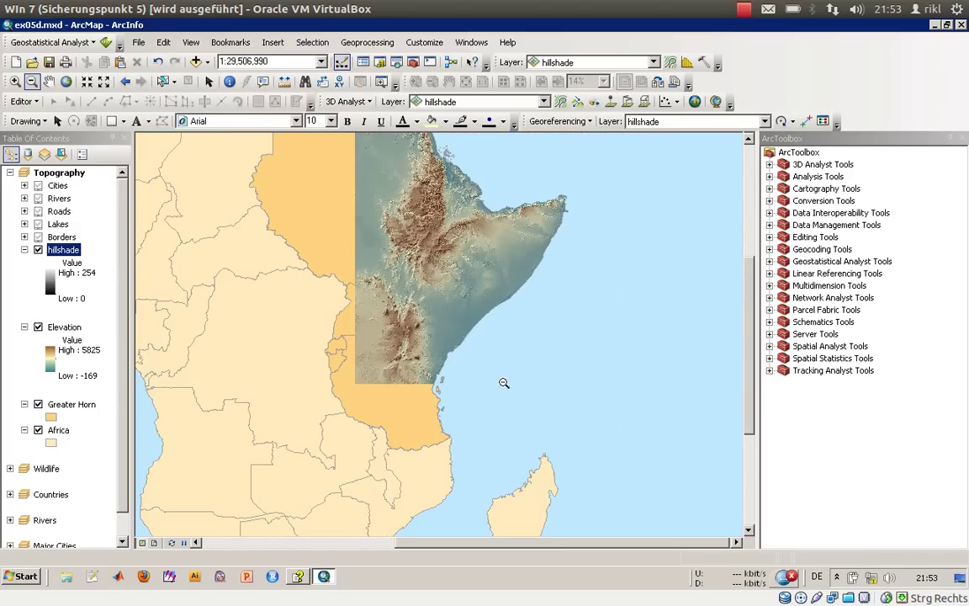
pyautogui.click(15, 81)
pyautogui.moveTo(383, 282); pyautogui.dragTo(550, 344)
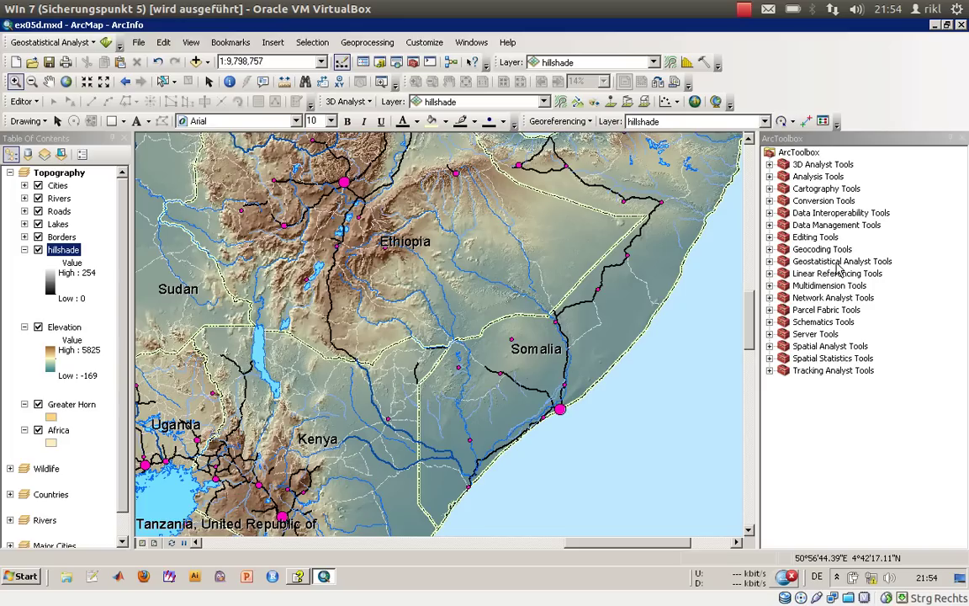
pyautogui.click(158, 543)
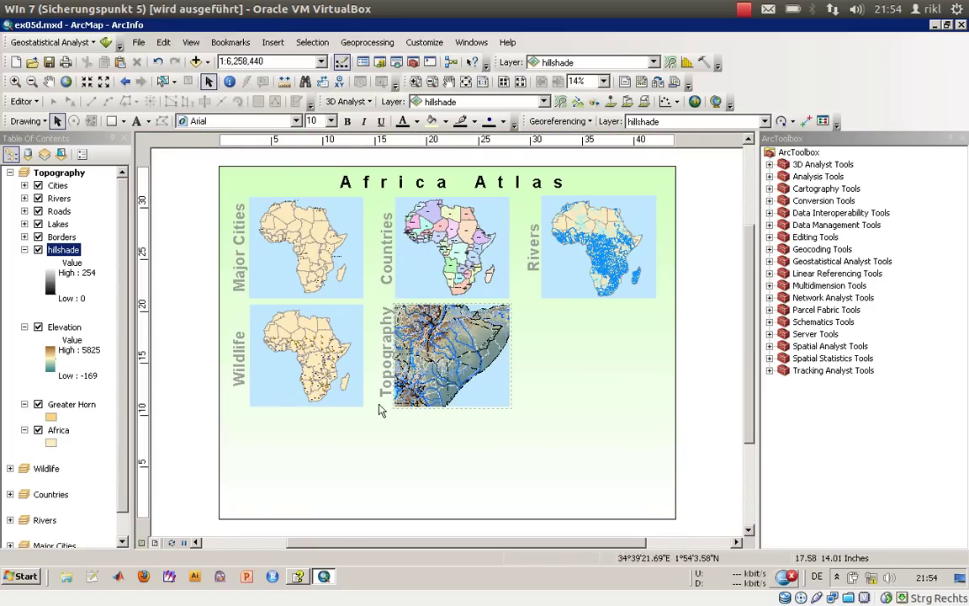
pyautogui.click(148, 545)
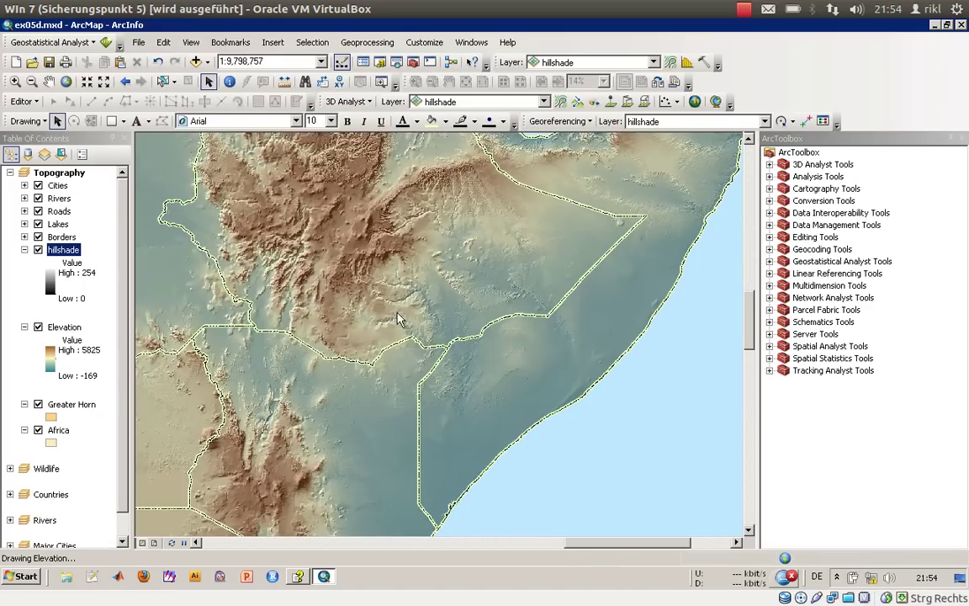
# Fit the Topography data frame to the full extent of the Elevation layer and display the Africa Atlas page layout
pyautogui.click(31, 80)
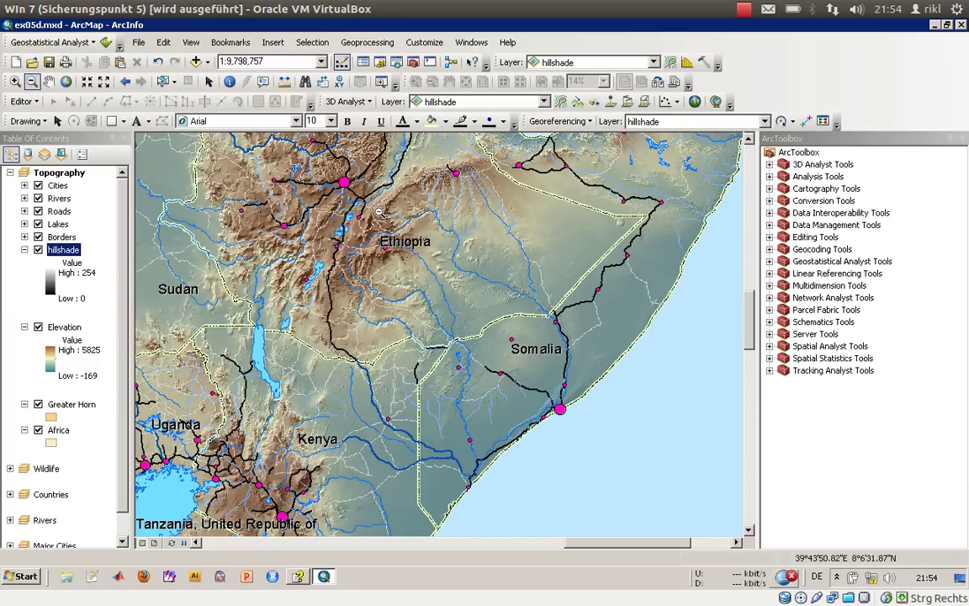
pyautogui.rightClick(65, 330)
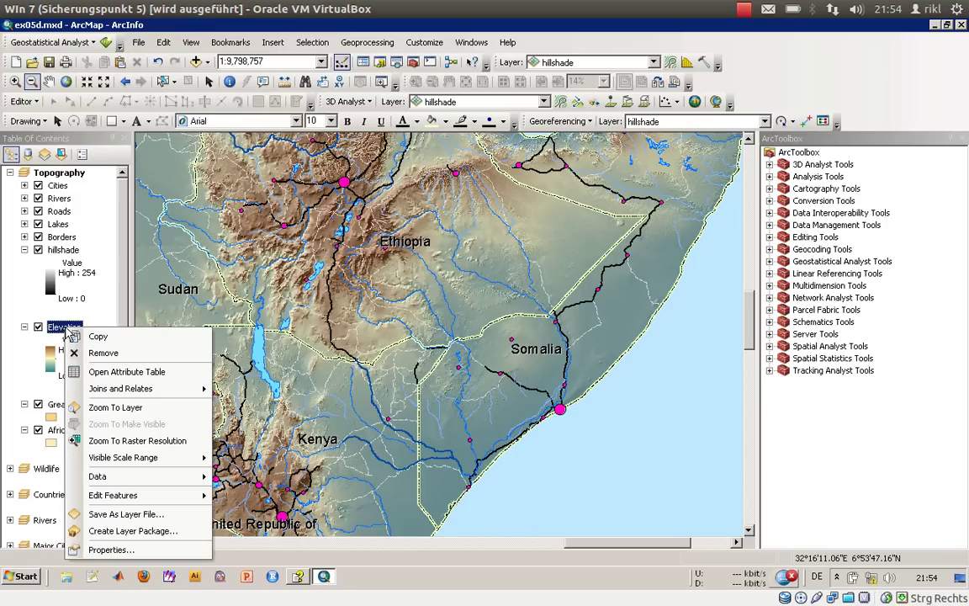
pyautogui.click(116, 408)
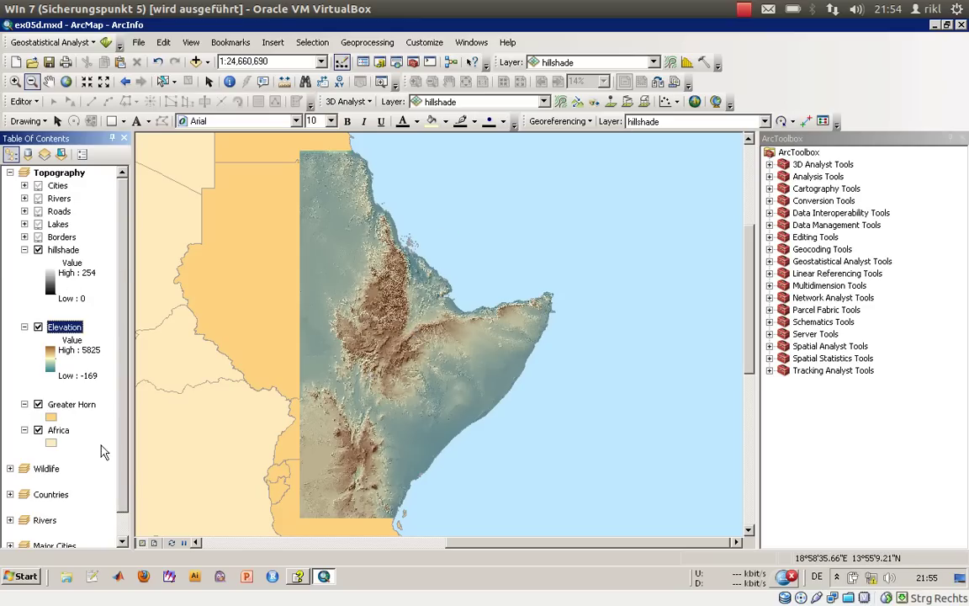
pyautogui.click(154, 543)
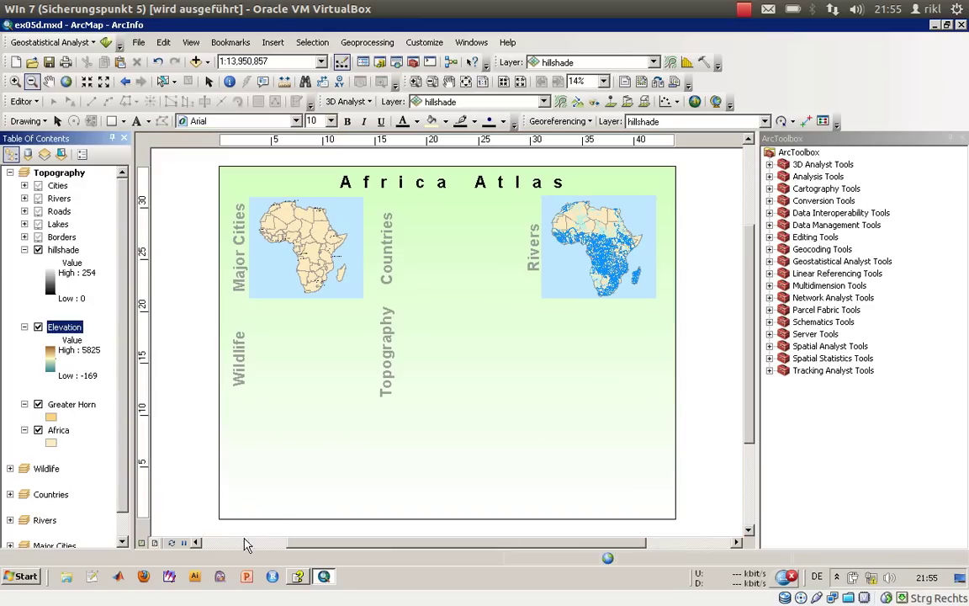